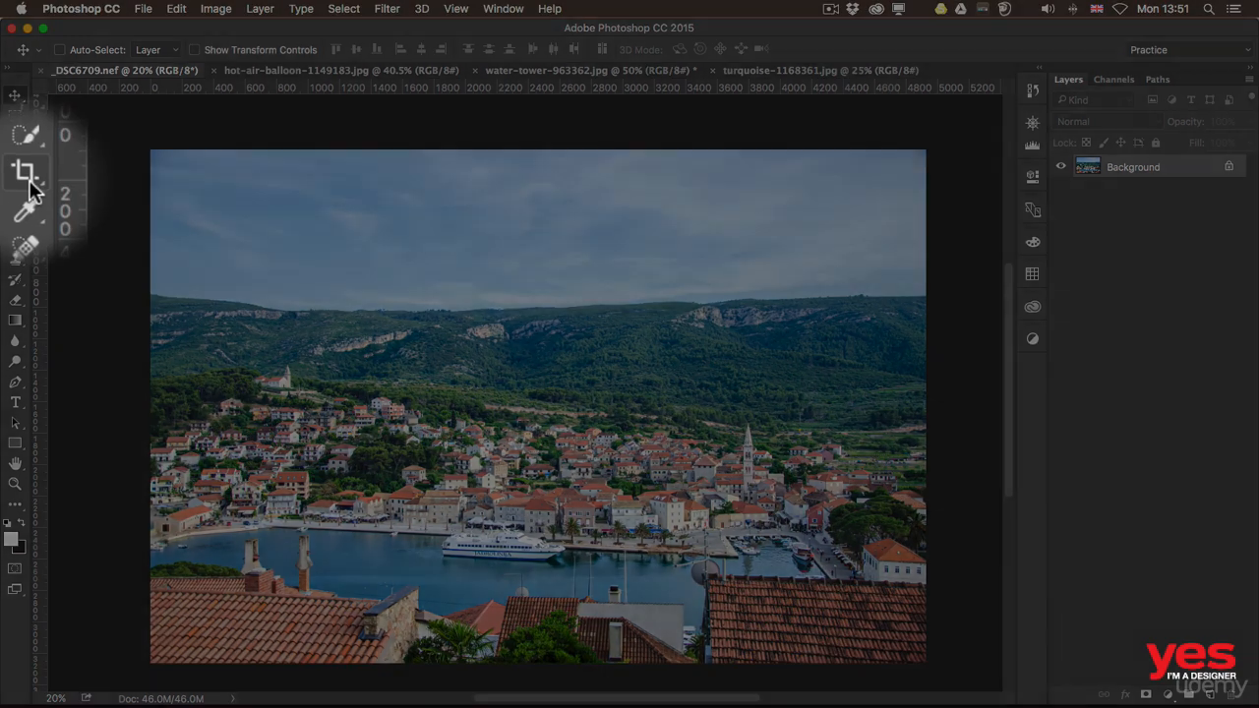
- Crop the harbour photo in from its edges with Delete Cropped Pixels turned off, and apply the crop
key("c")
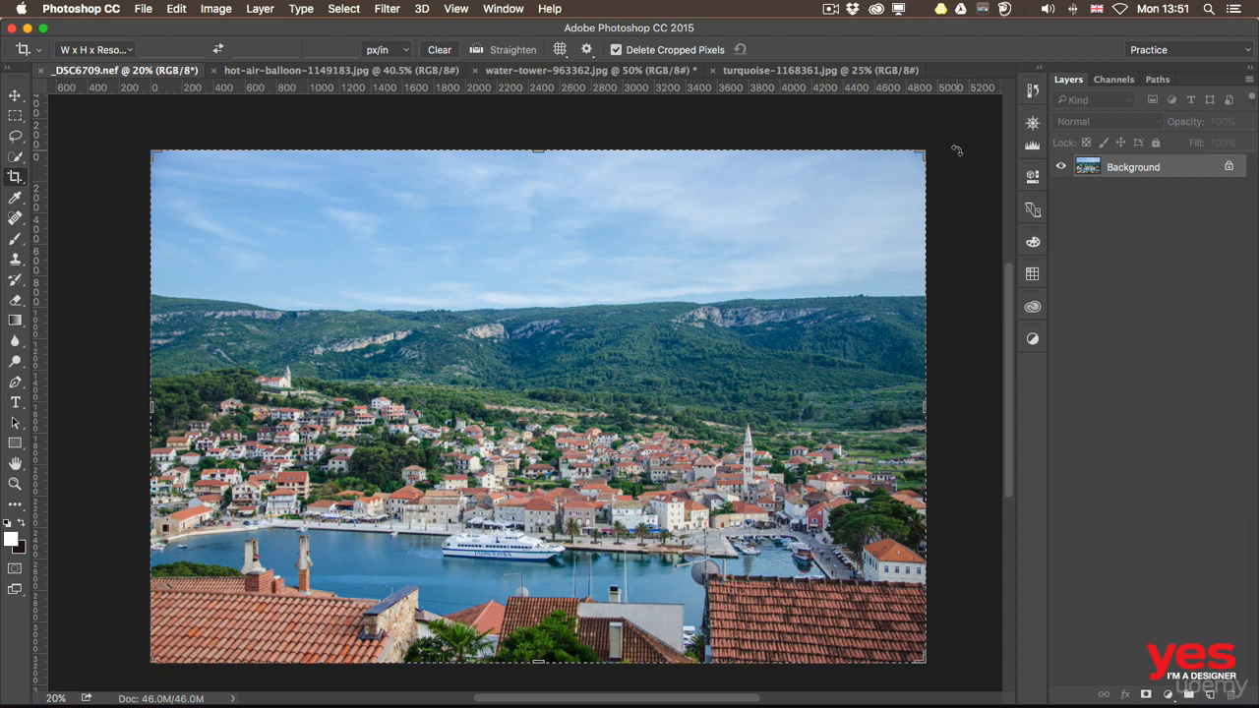
left_click_drag(924, 152, 841, 211)
left_click_drag(612, 430, 555, 457)
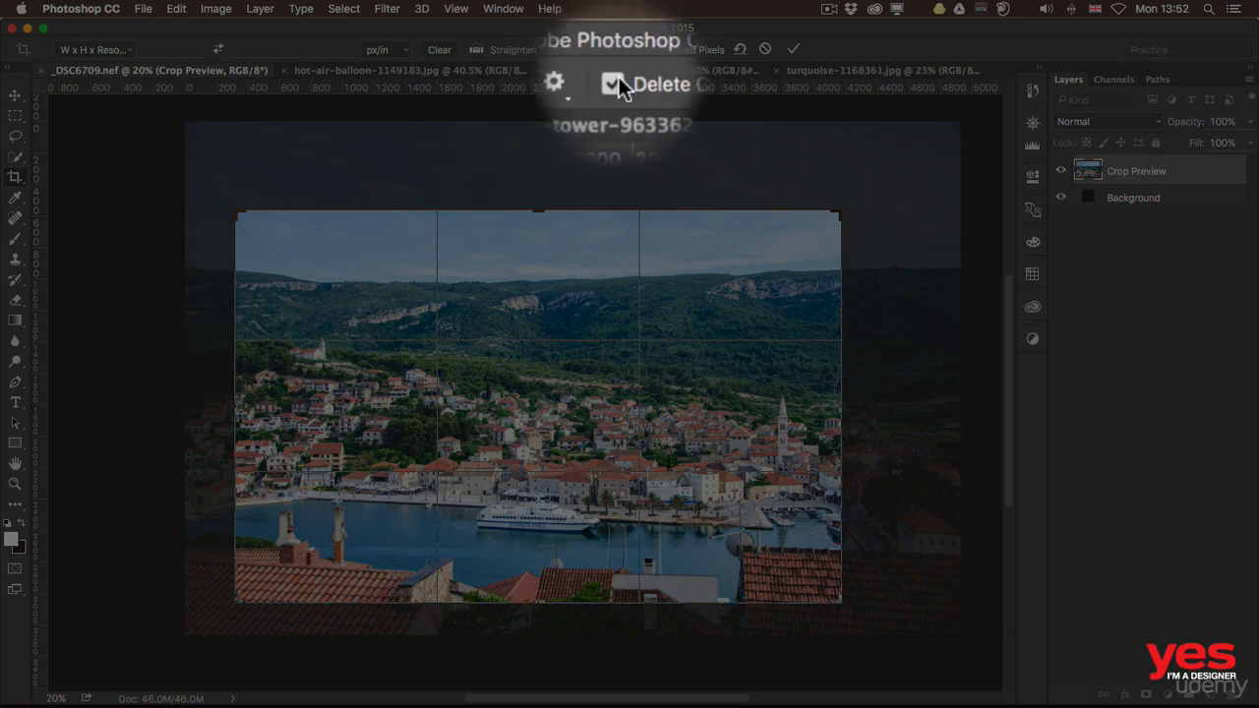
left_click(618, 79)
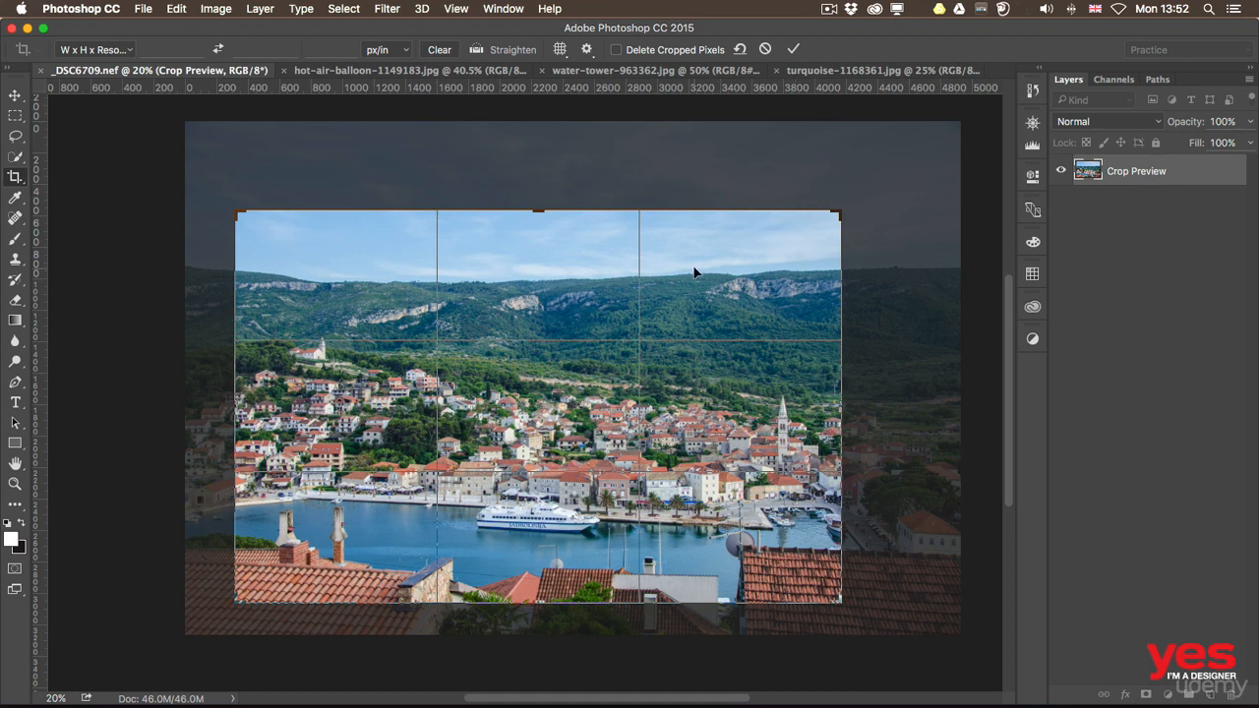
key("Return")
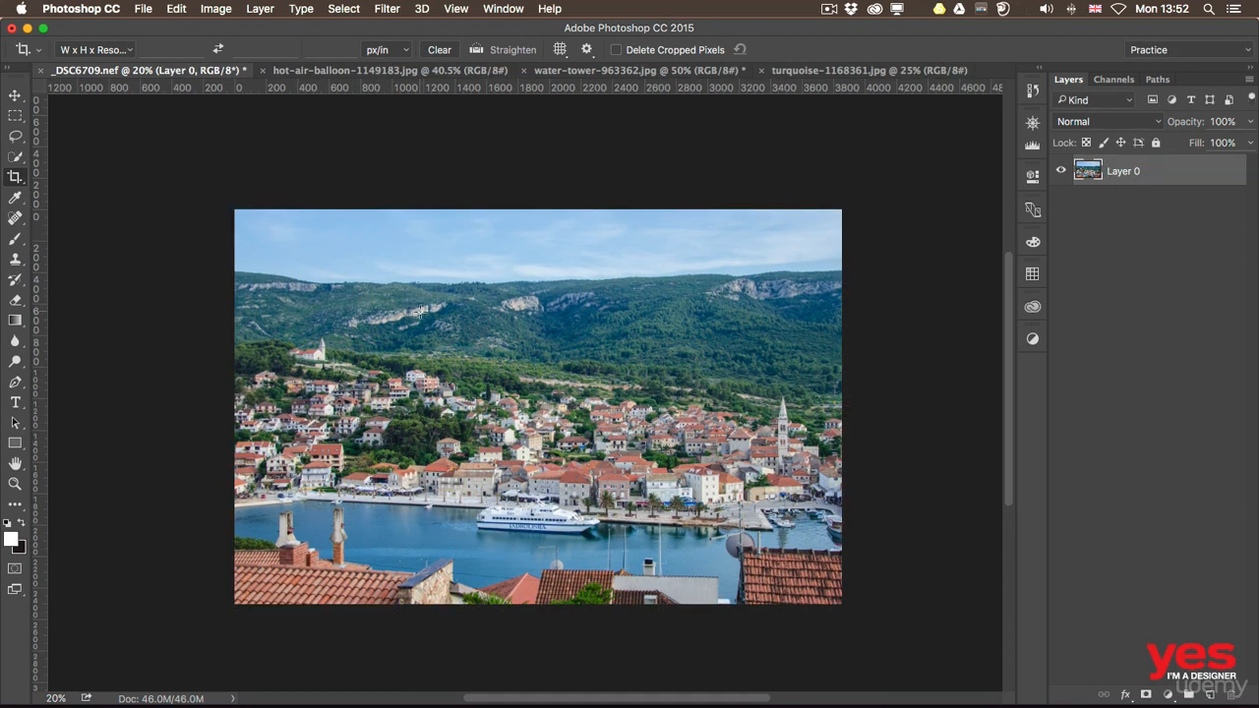
- Reactivate the harbour photo's crop, widen it to the original image's full width and raise its lower edge slightly
left_click(439, 317)
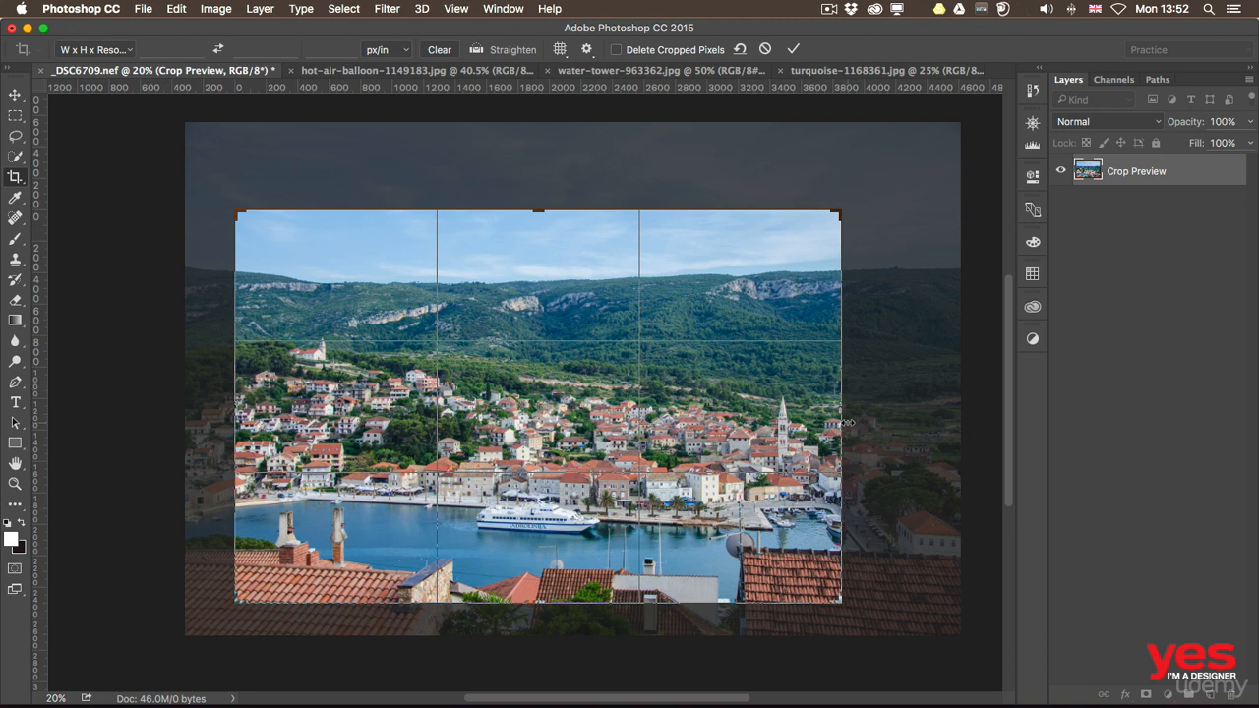
left_click_drag(842, 421, 906, 421)
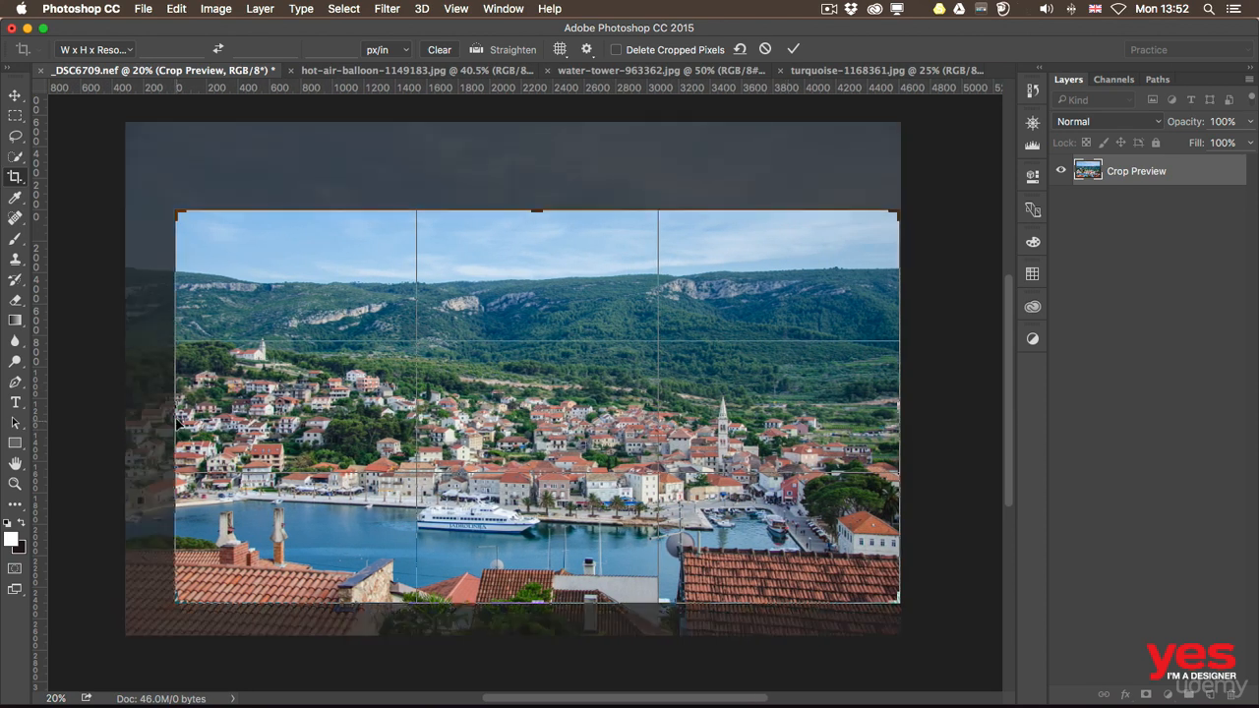
left_click_drag(176, 418, 150, 411)
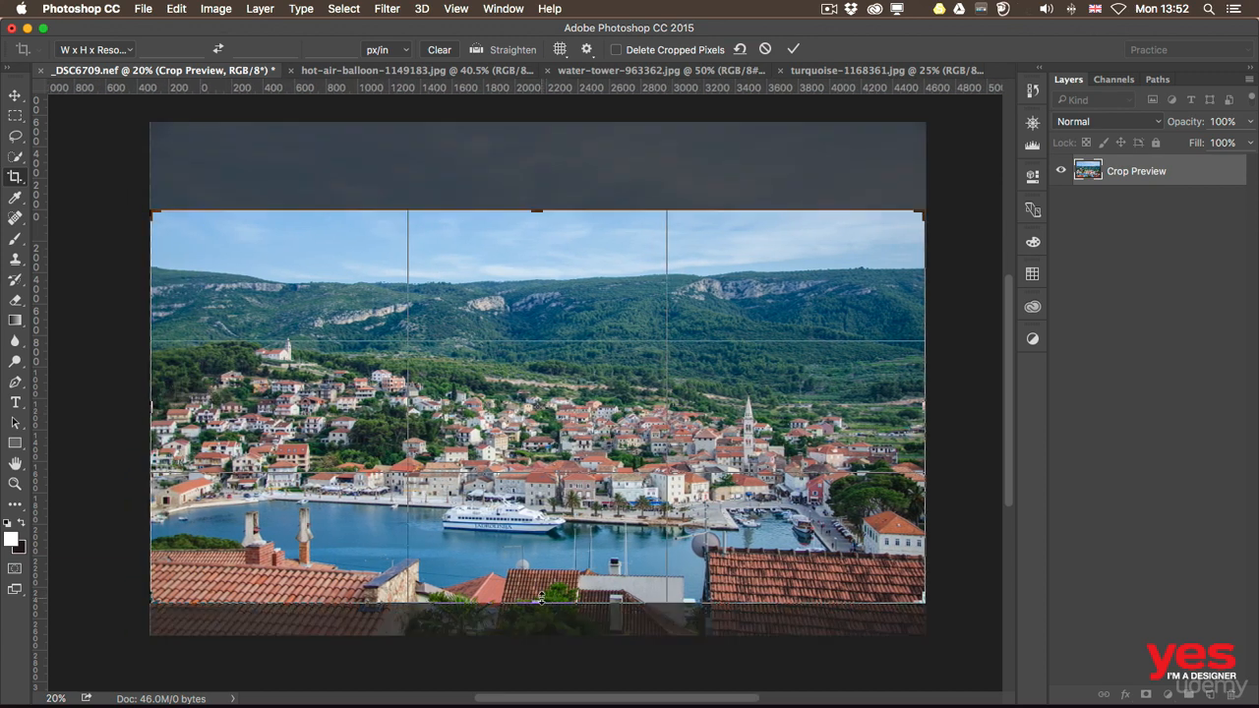
left_click_drag(539, 600, 538, 593)
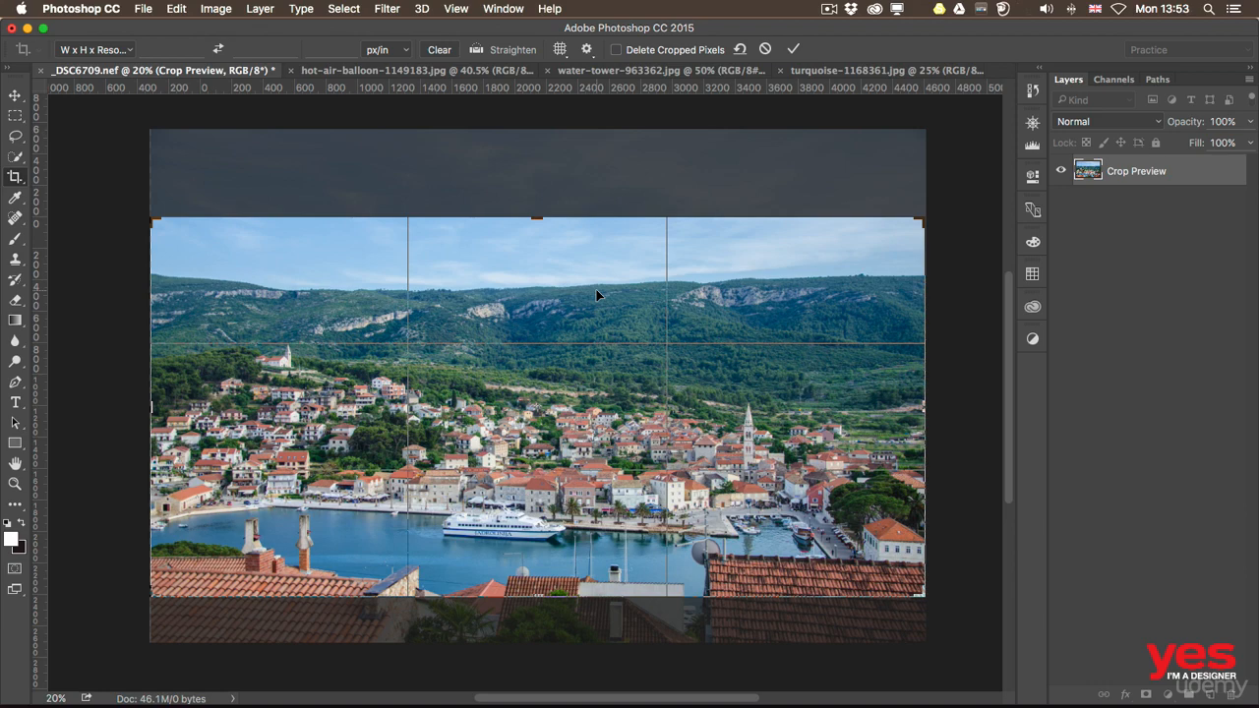
- Set the crop ratio to 1 : 1 (Square), shrink the crop frame and reposition the photo inside it
left_click(124, 50)
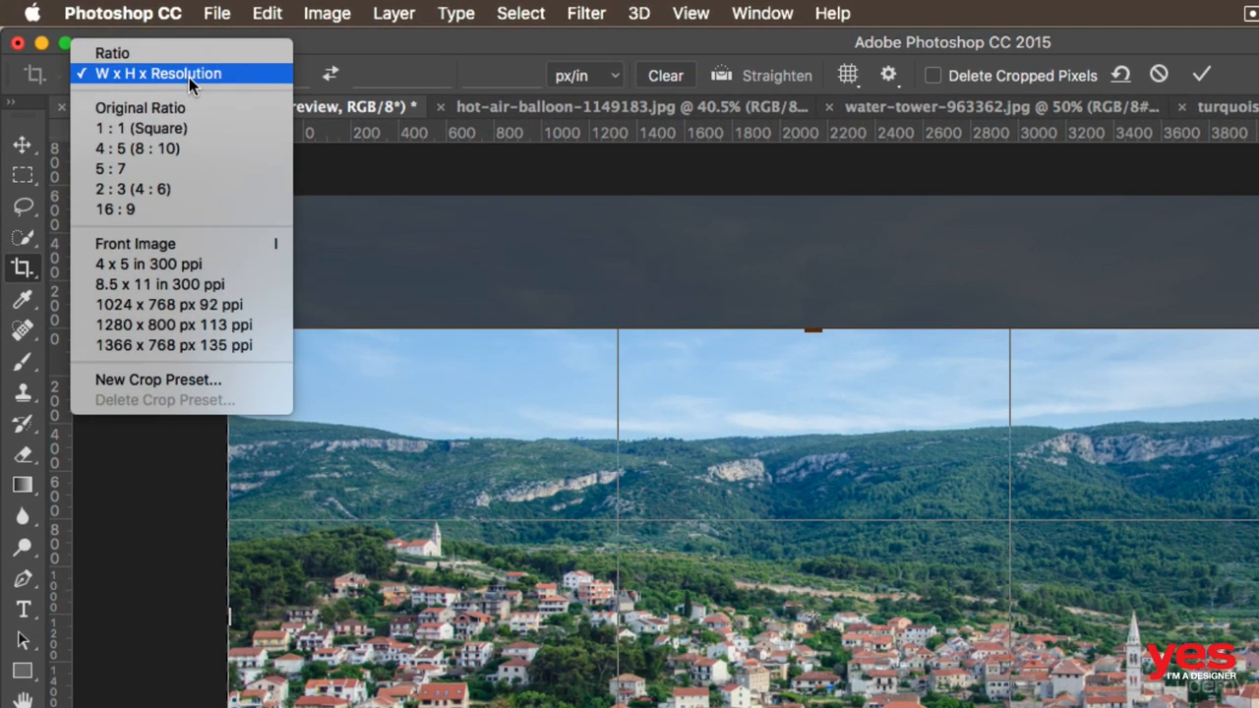
left_click(125, 129)
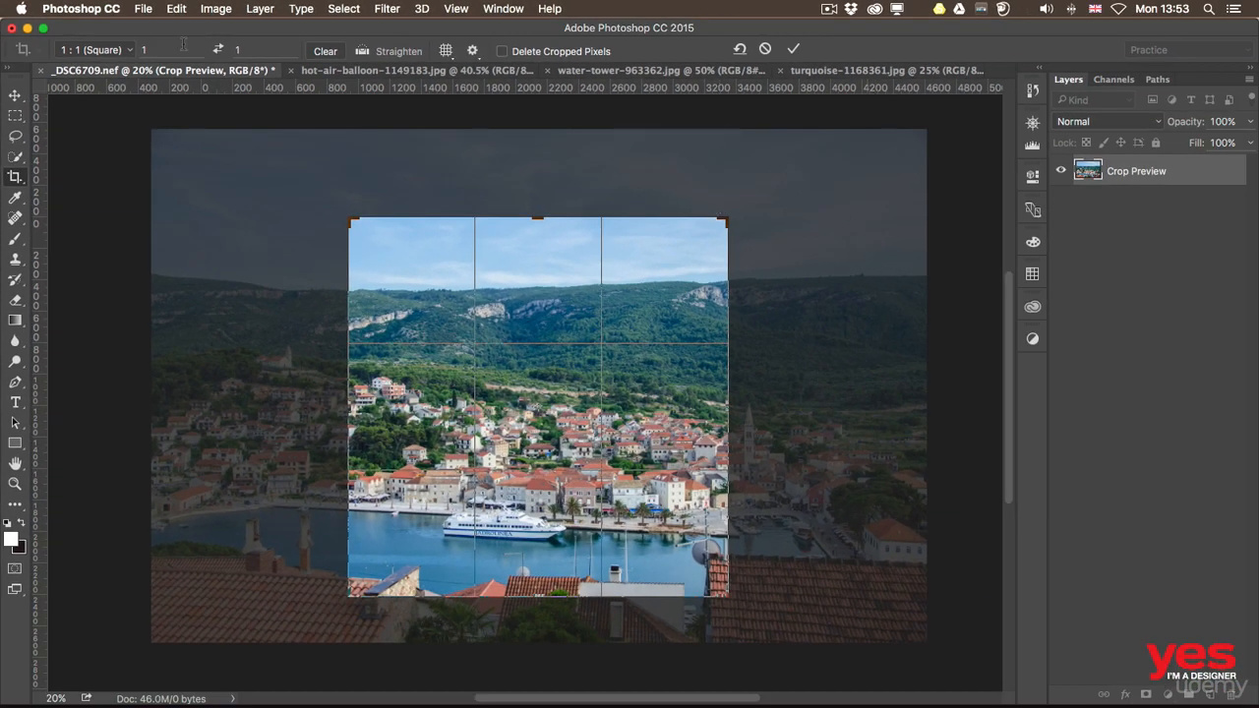
left_click_drag(731, 222, 710, 277)
left_click_drag(641, 392, 611, 414)
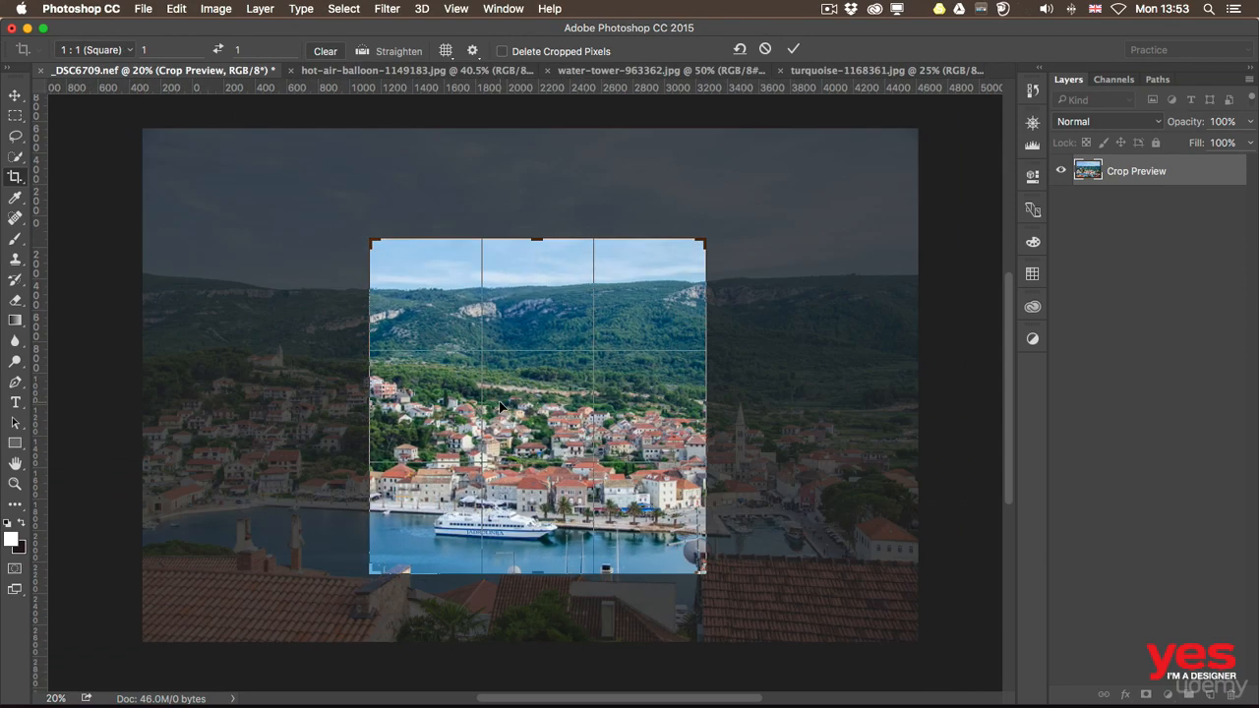
left_click_drag(499, 411, 482, 374)
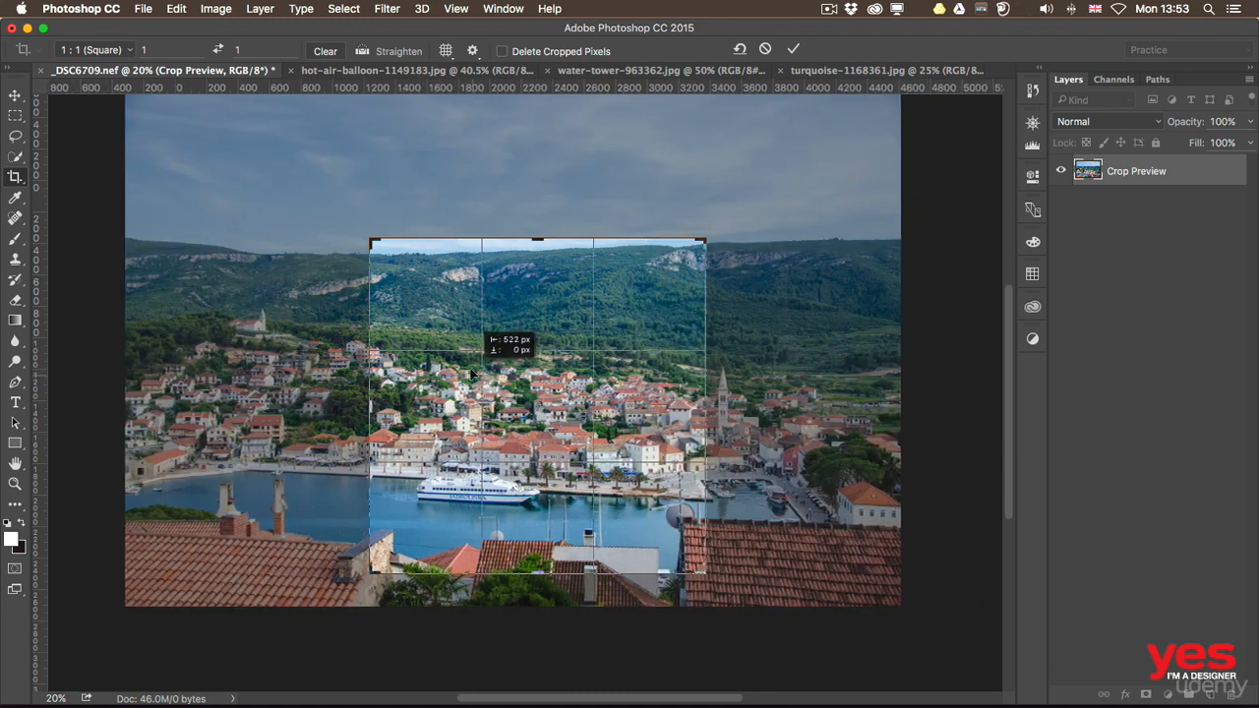
- Try the 5 : 7 crop ratio and replace it with 4 : 5 (8 : 10)
left_click(120, 50)
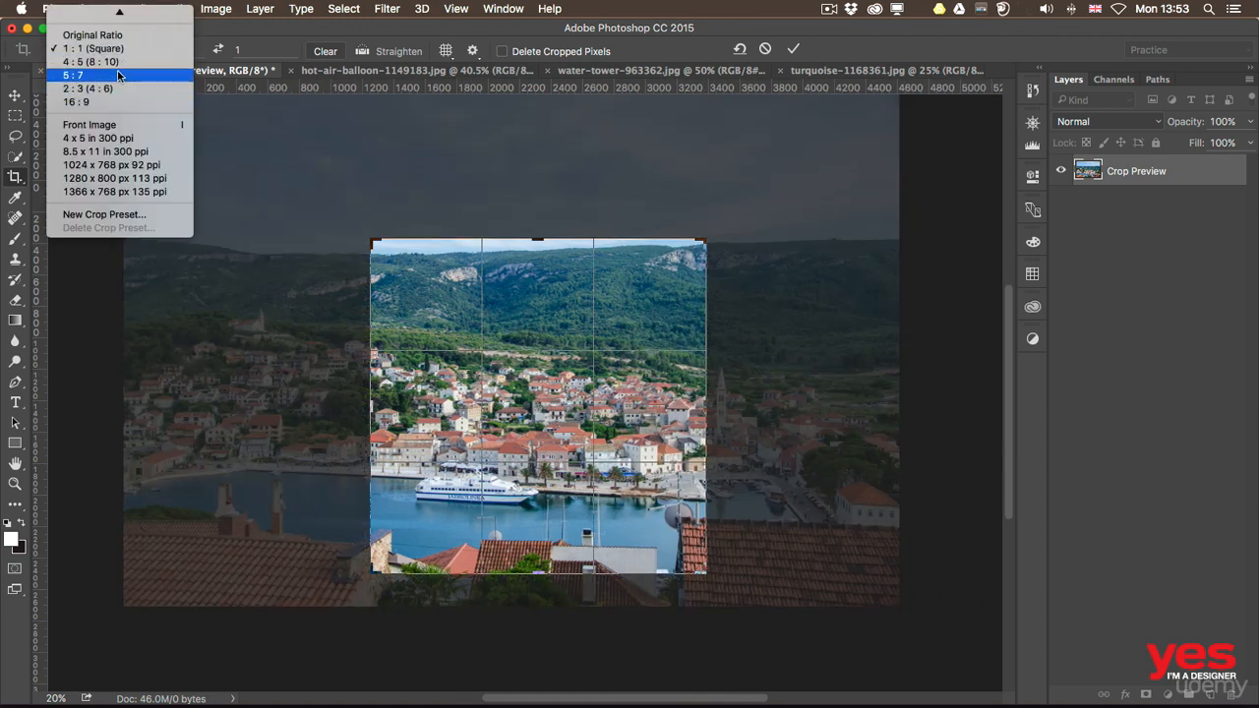
left_click(125, 75)
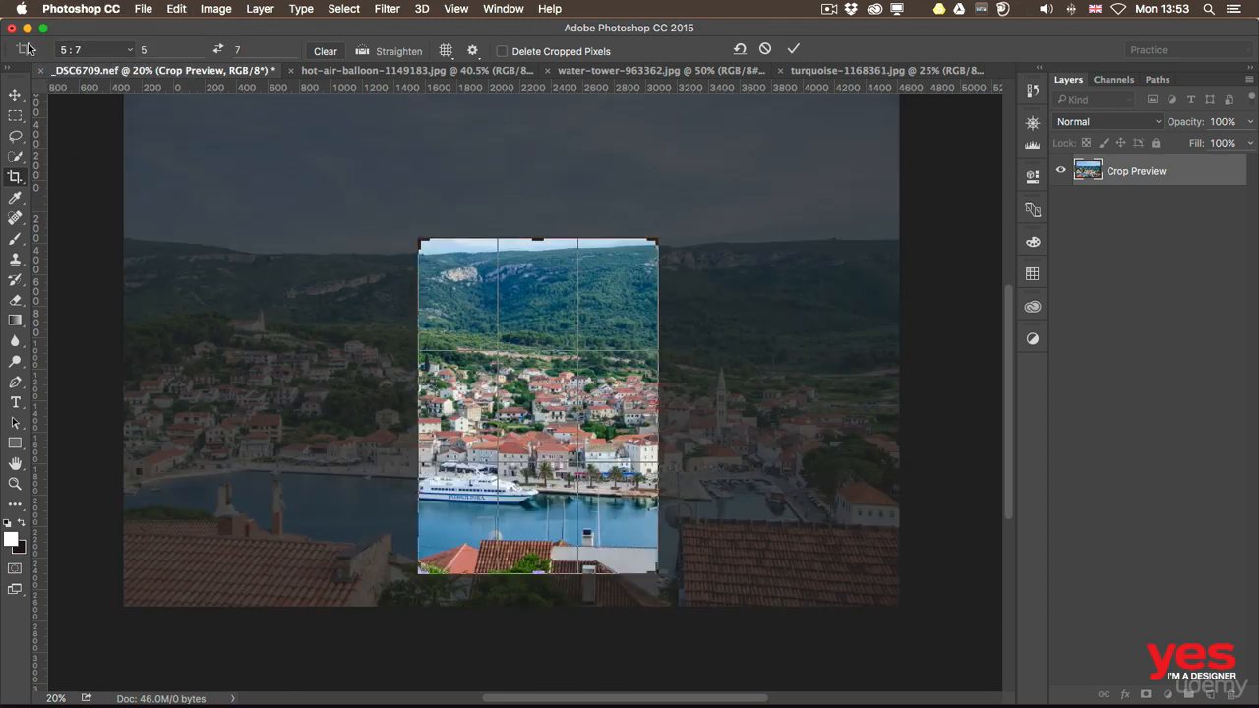
left_click(93, 49)
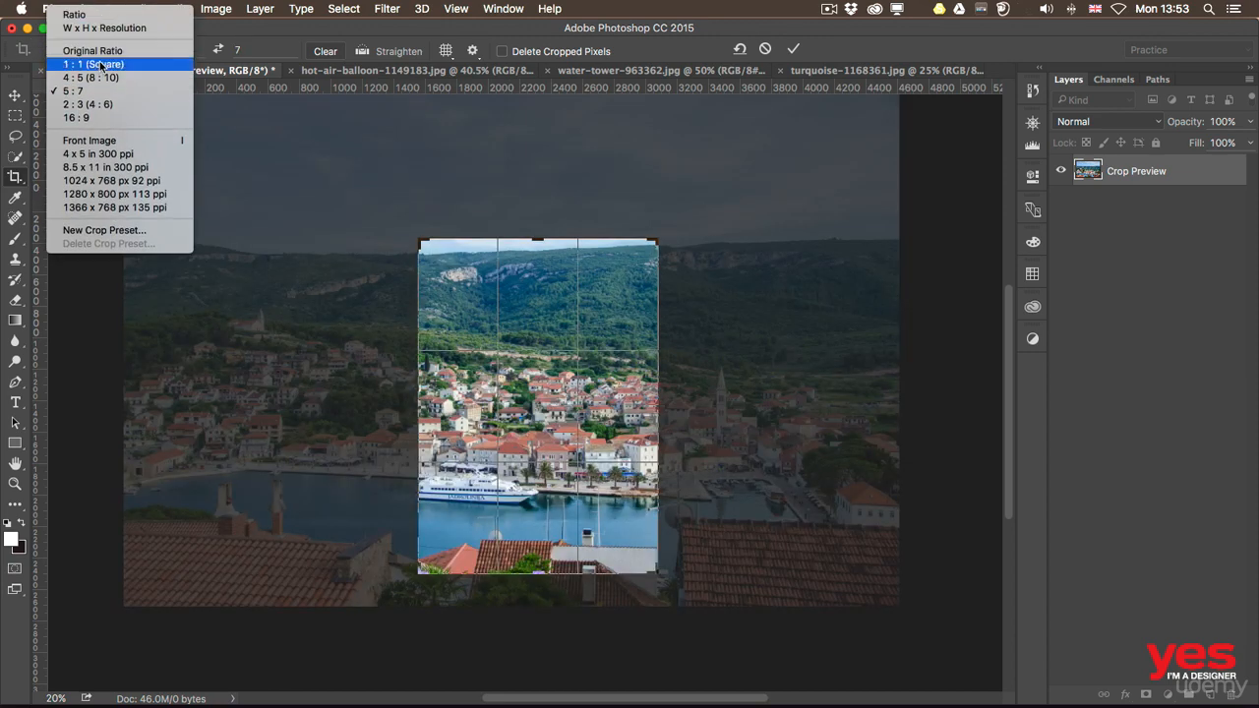
left_click(97, 77)
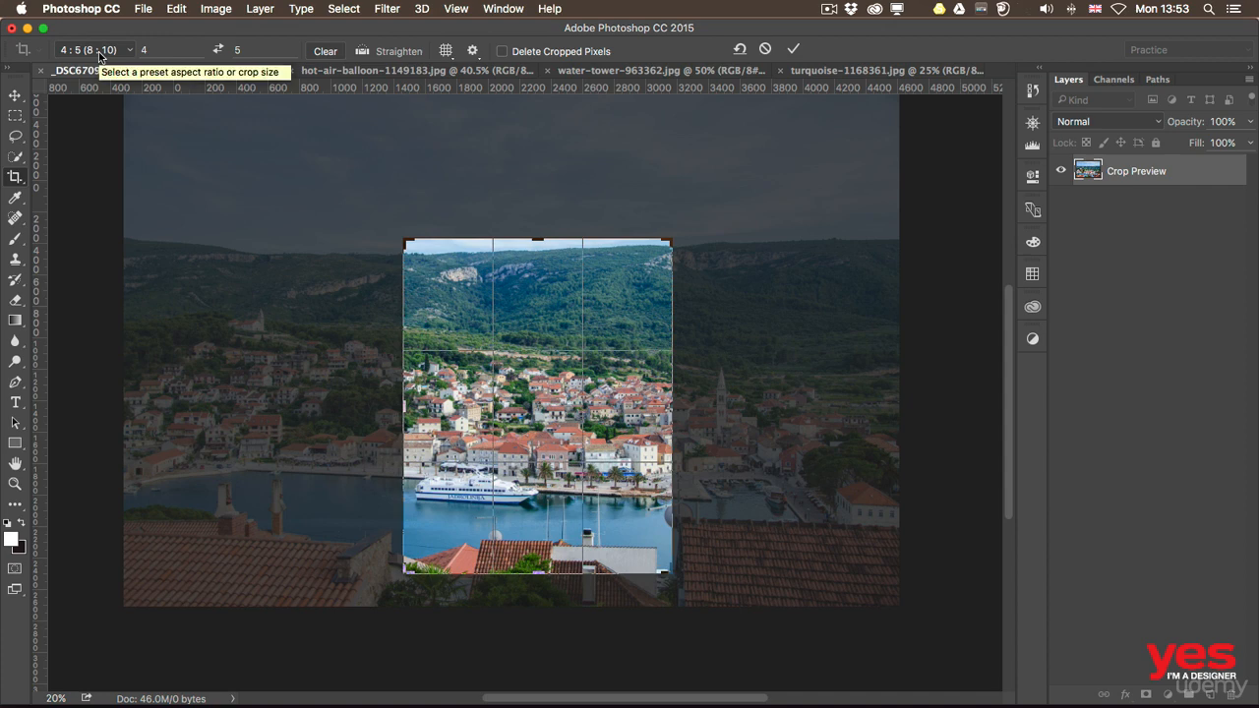
- Swap the crop ratio's width and height to get a landscape 5 : 4 frame
left_click(217, 50)
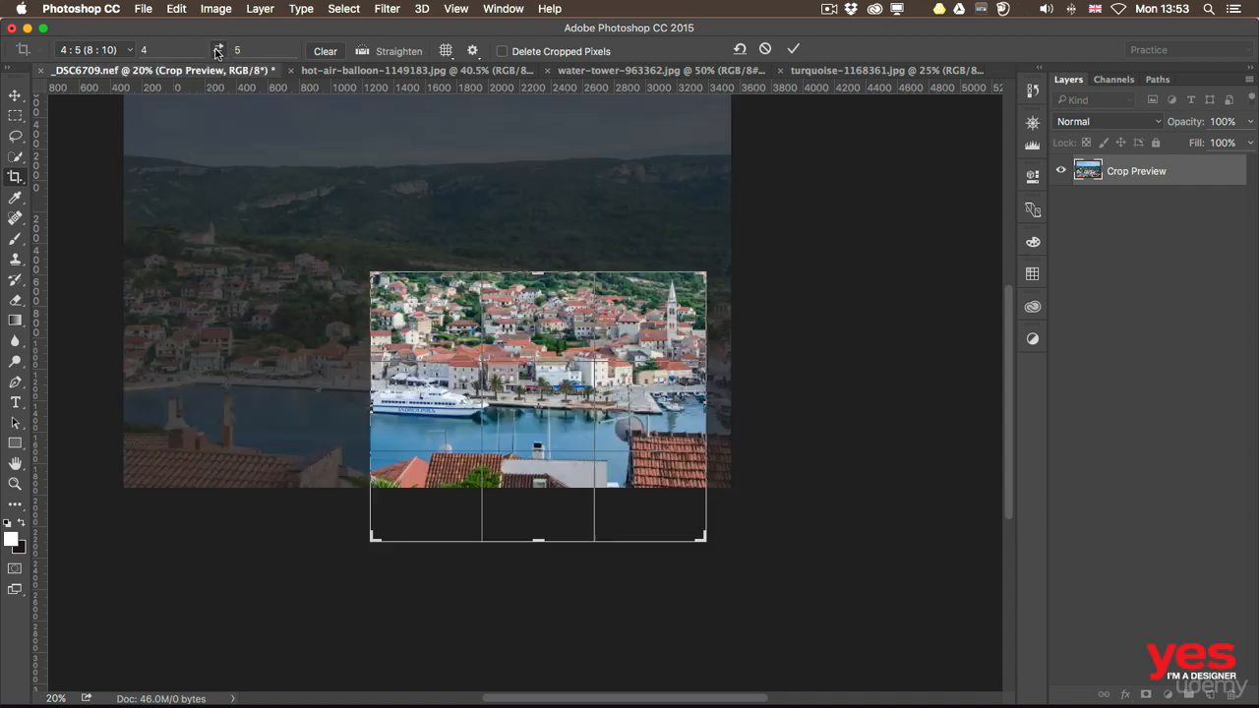
left_click(217, 50)
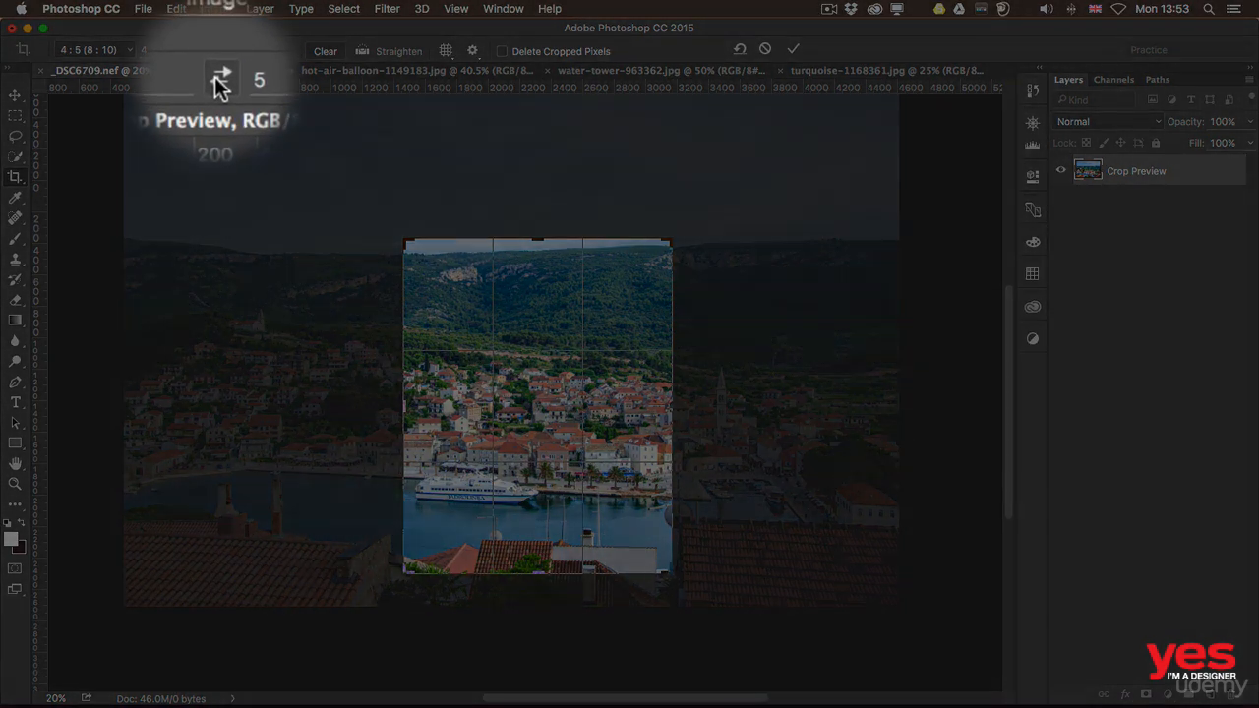
left_click(217, 51)
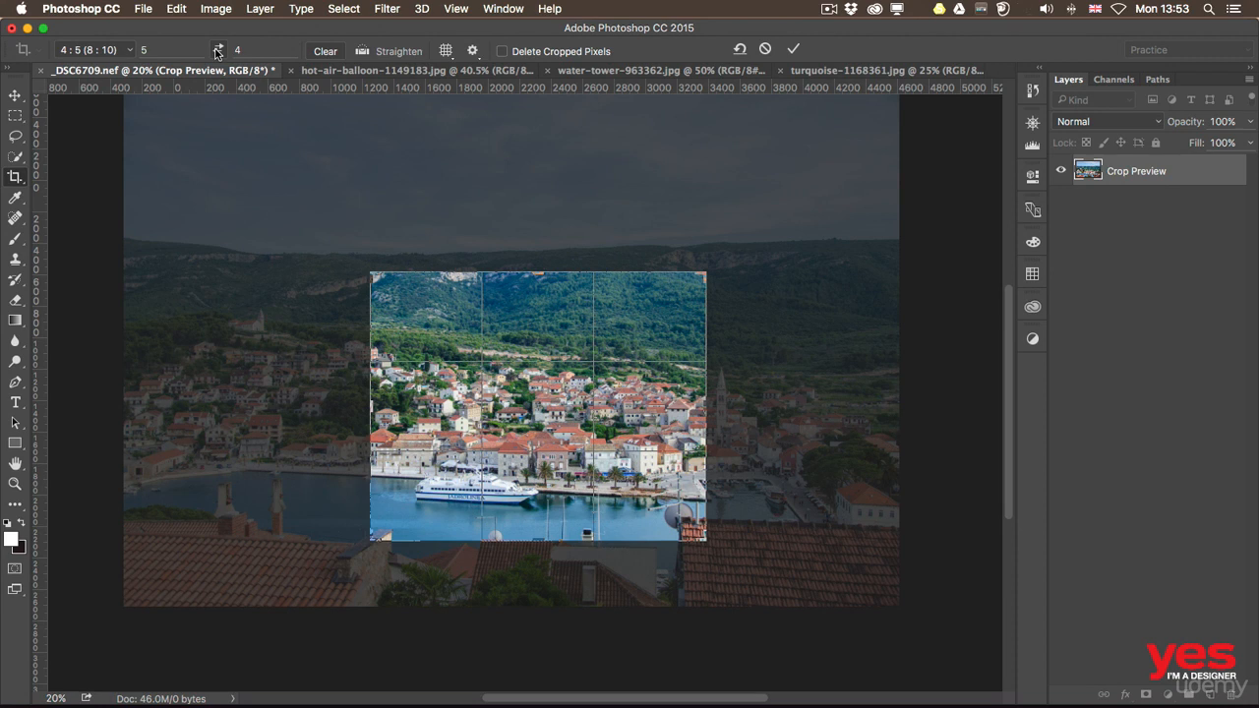
- Switch the crop preset to W x H x Resolution, enlarge the frame freely from two opposite corners and apply the crop
left_click(84, 50)
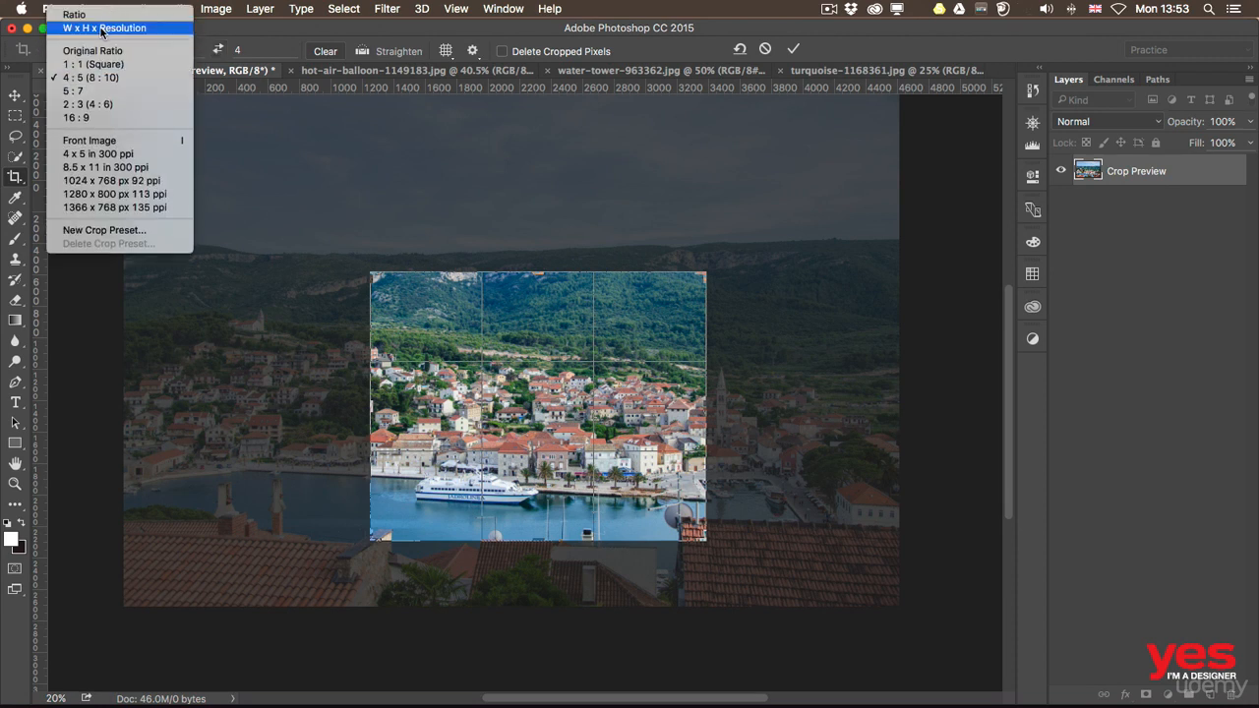
left_click(102, 29)
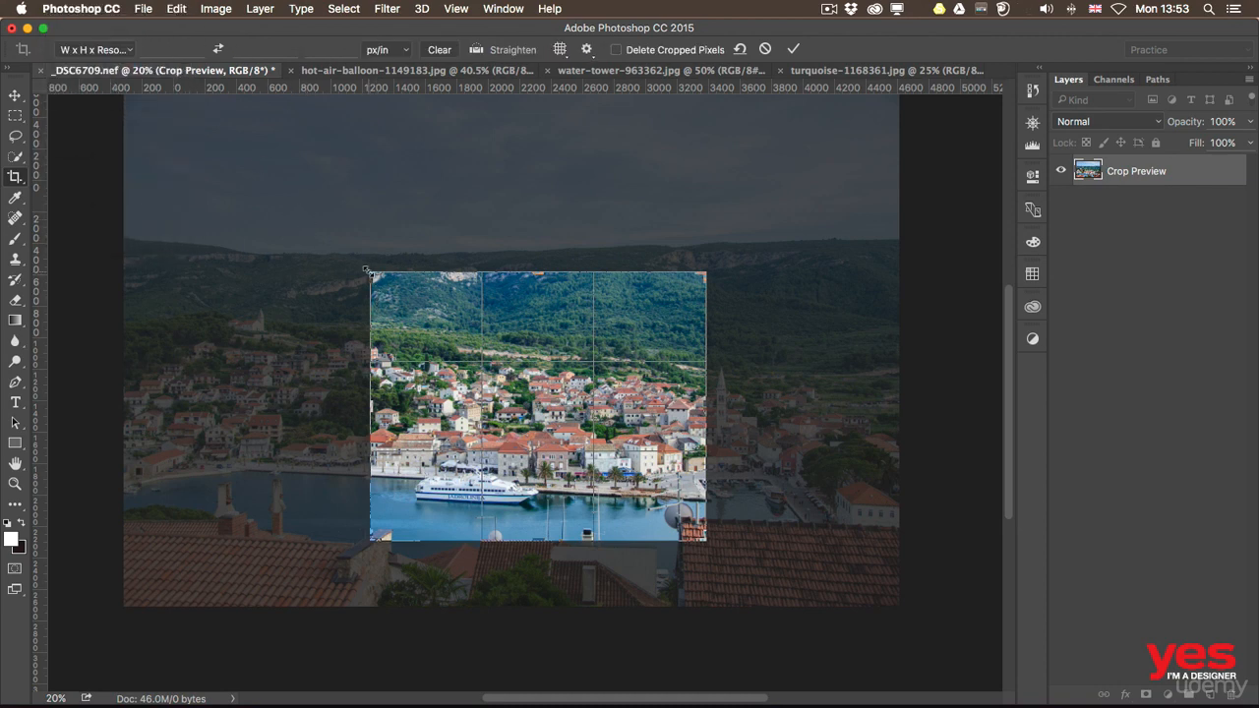
left_click_drag(366, 269, 297, 207)
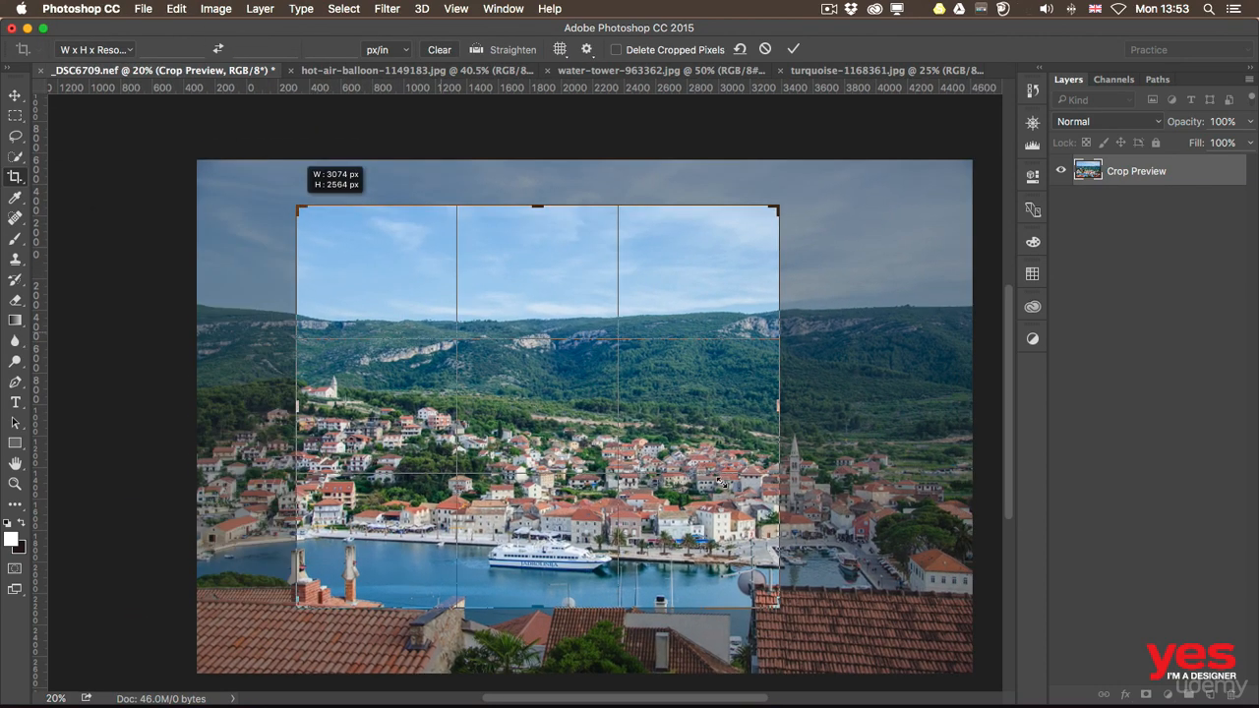
left_click_drag(779, 604, 834, 615)
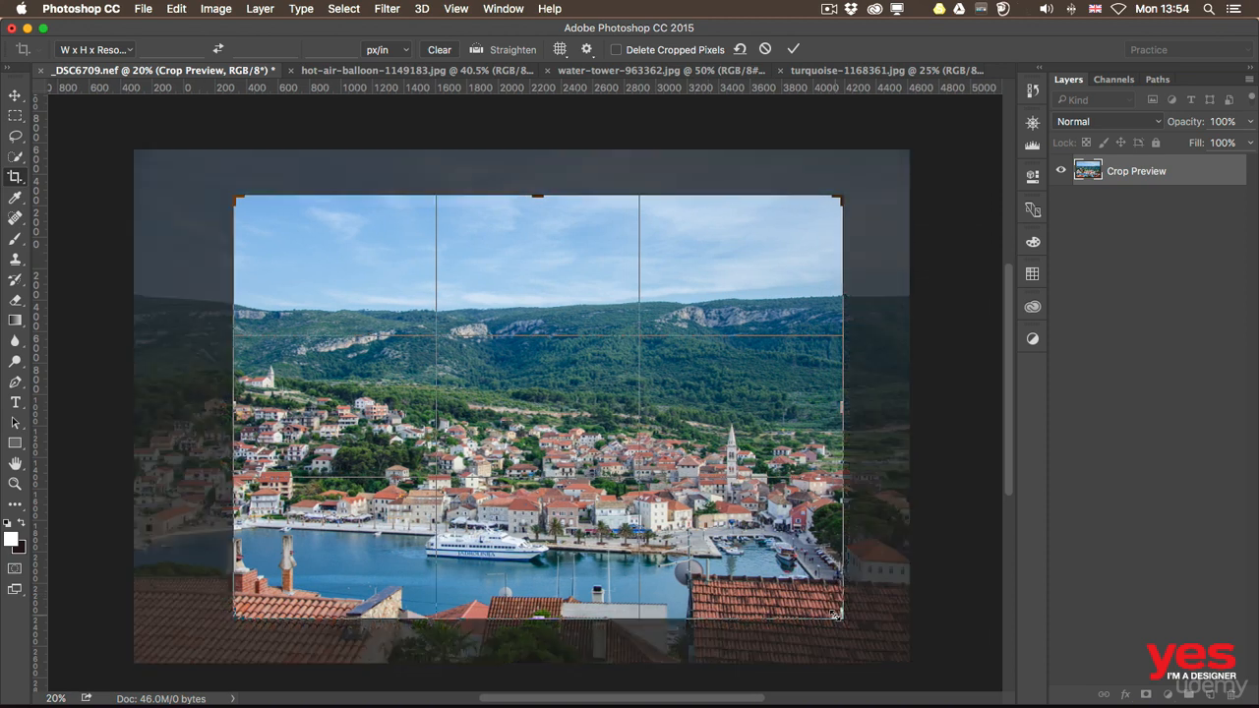
key("Return")
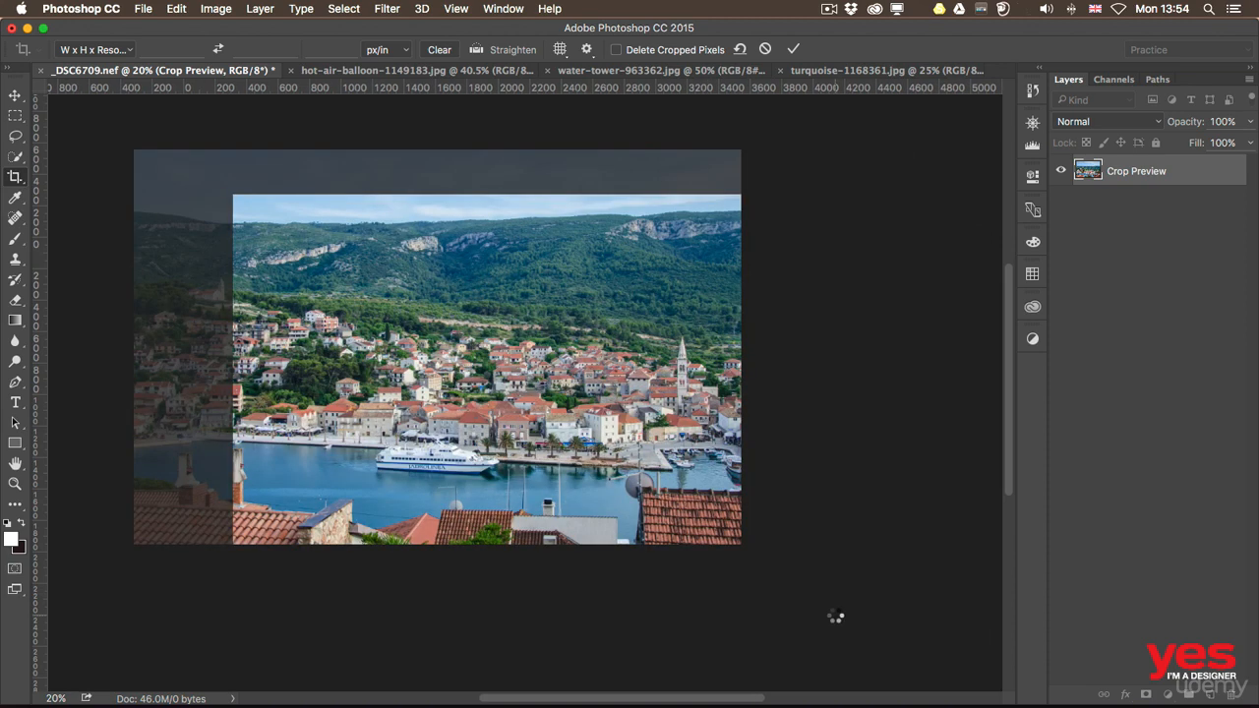
- In hot-air-balloon-1149183.jpg, trim the sky and water with the crop frame so the shoreline nears the lower third line
left_click(305, 70)
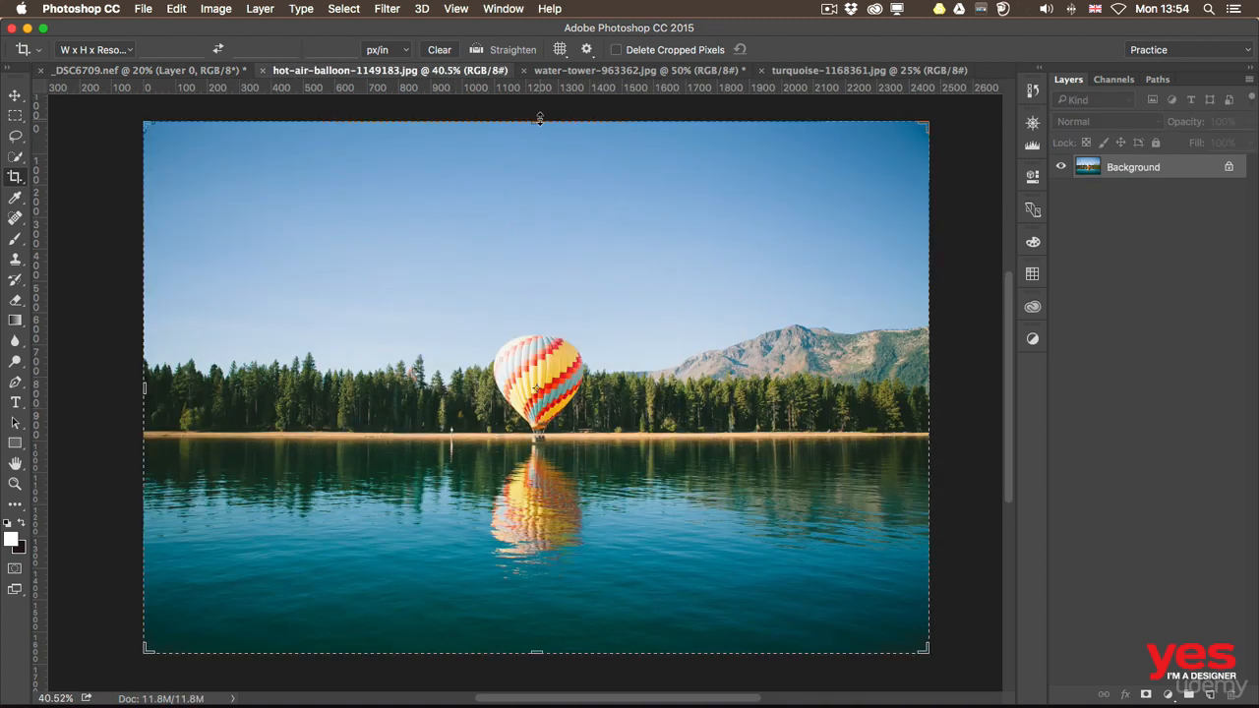
left_click_drag(540, 121, 538, 150)
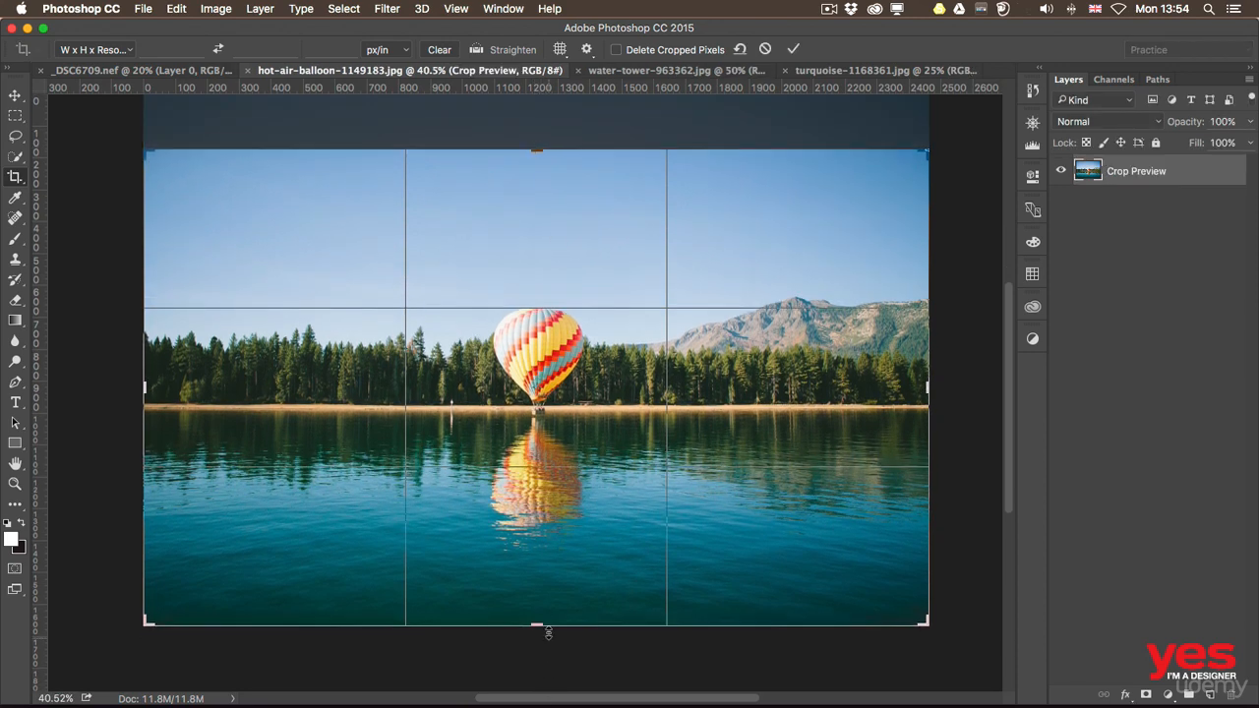
left_click_drag(540, 624, 539, 541)
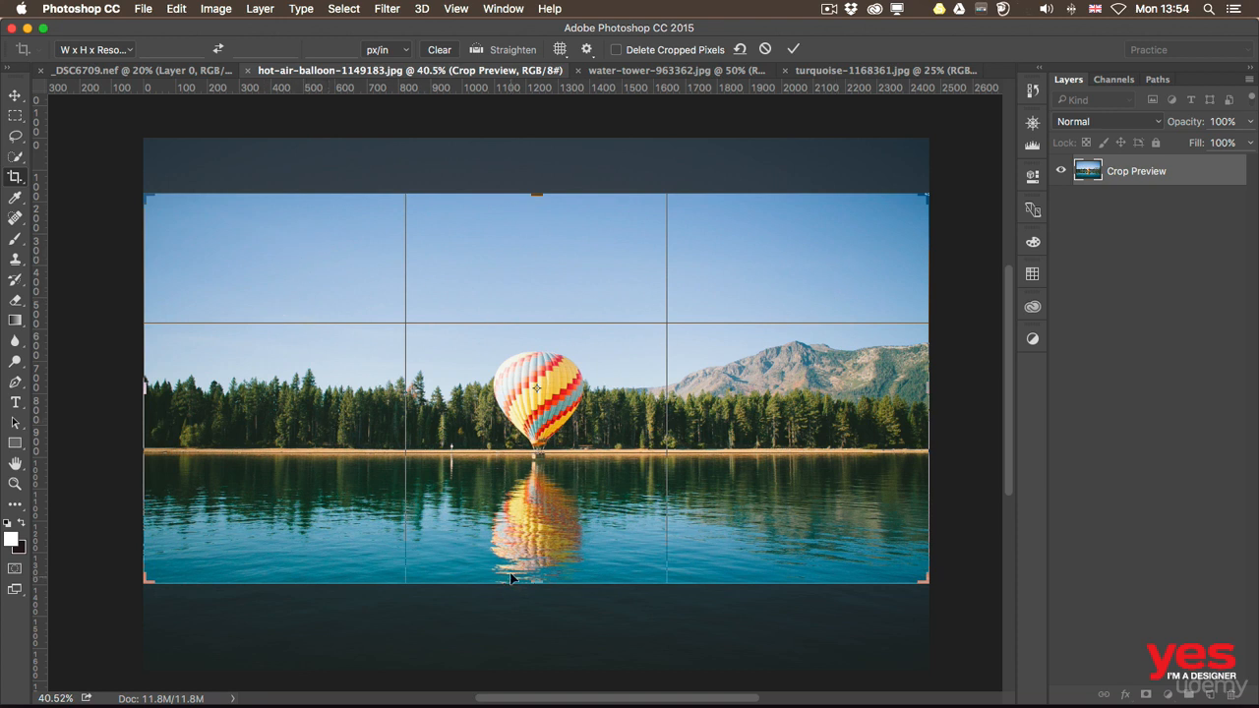
left_click_drag(532, 582, 536, 601)
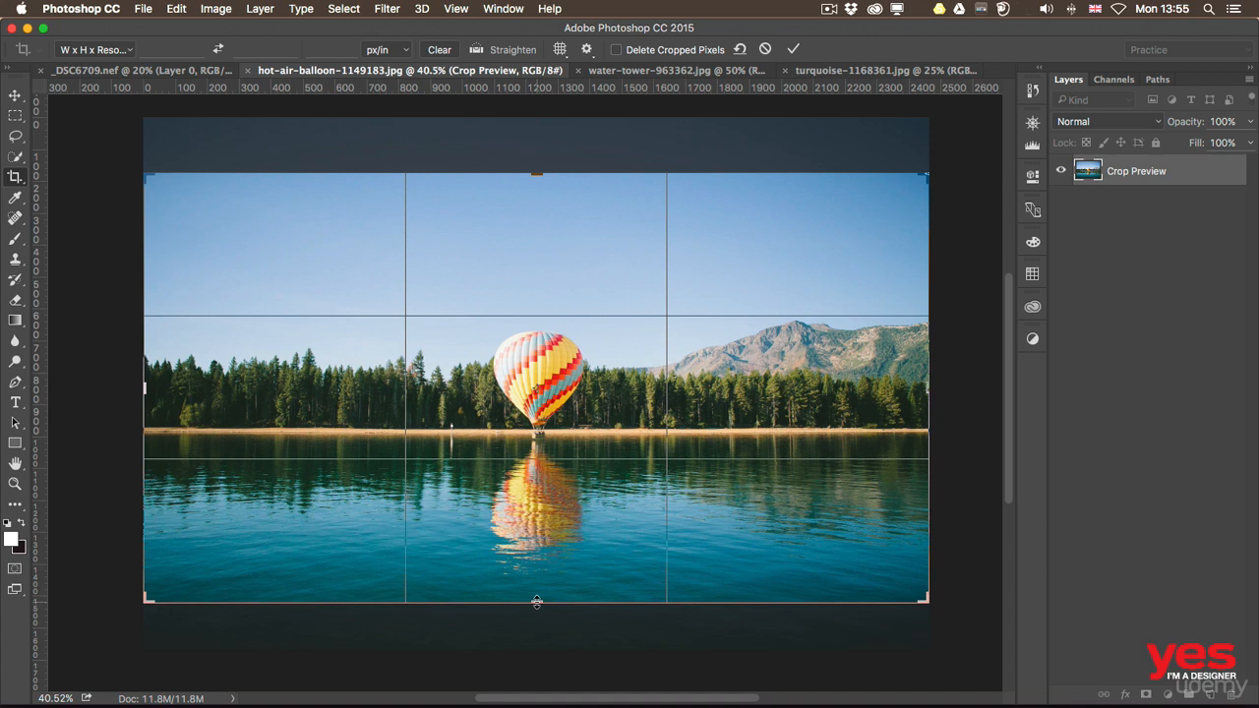
left_click_drag(536, 602, 534, 583)
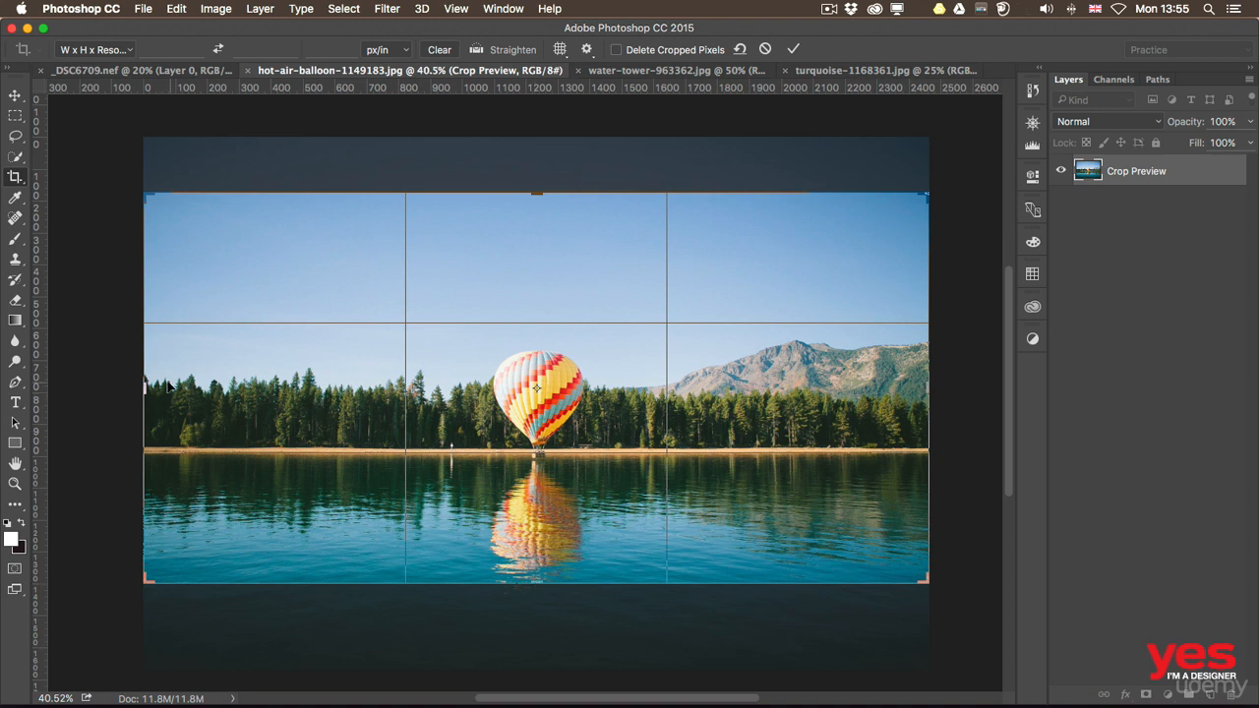
- Narrow the crop to about 1822 px wide and shift the photo so the balloon sits on the right vertical third line
left_click_drag(146, 384, 251, 389)
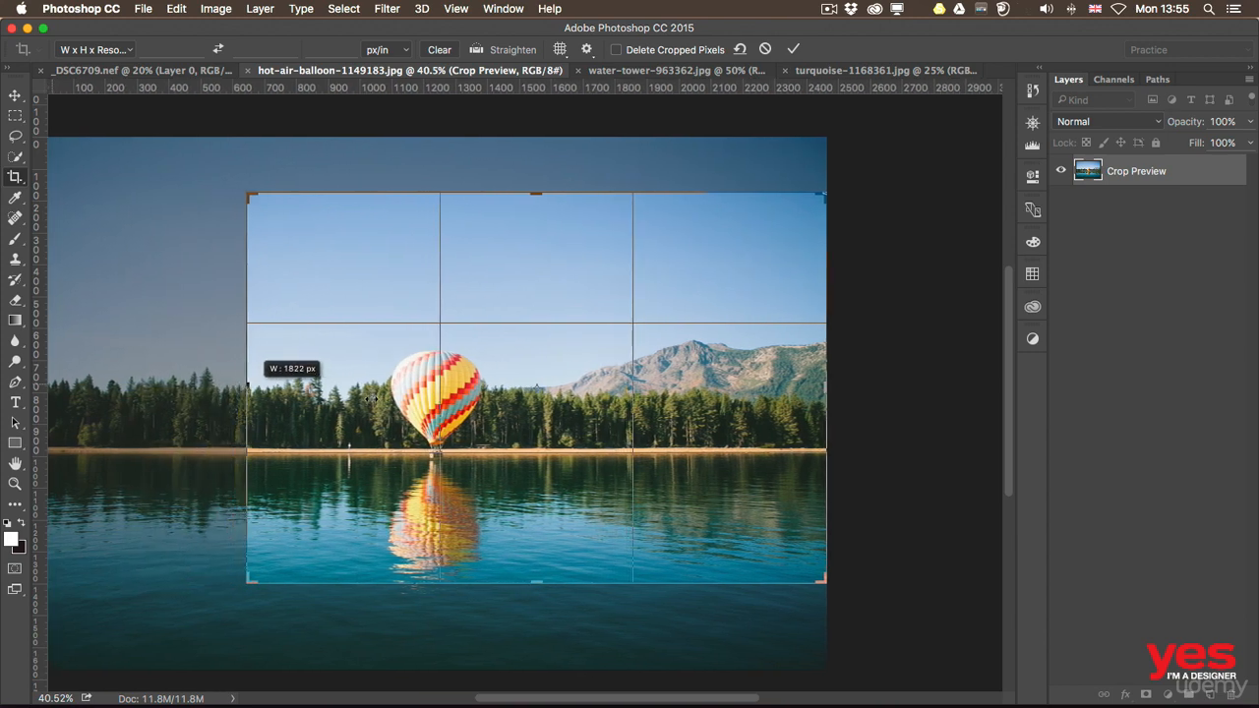
left_click_drag(513, 409, 701, 417)
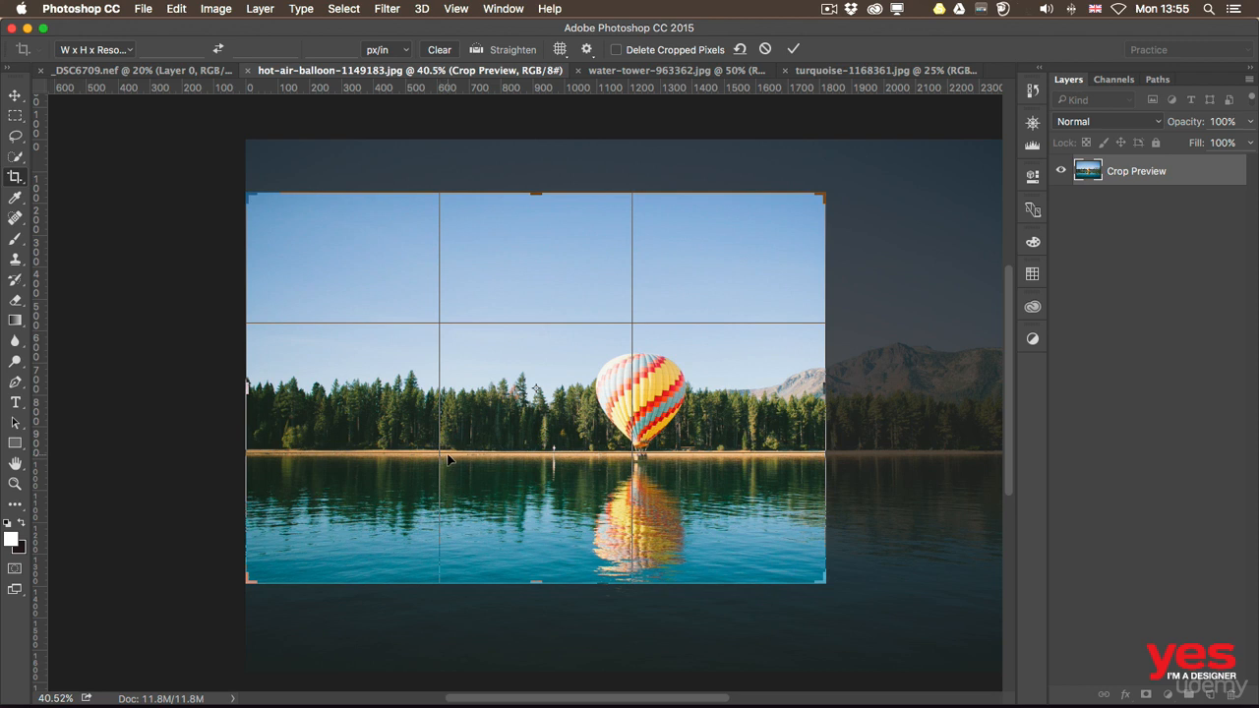
left_click_drag(548, 442, 538, 440)
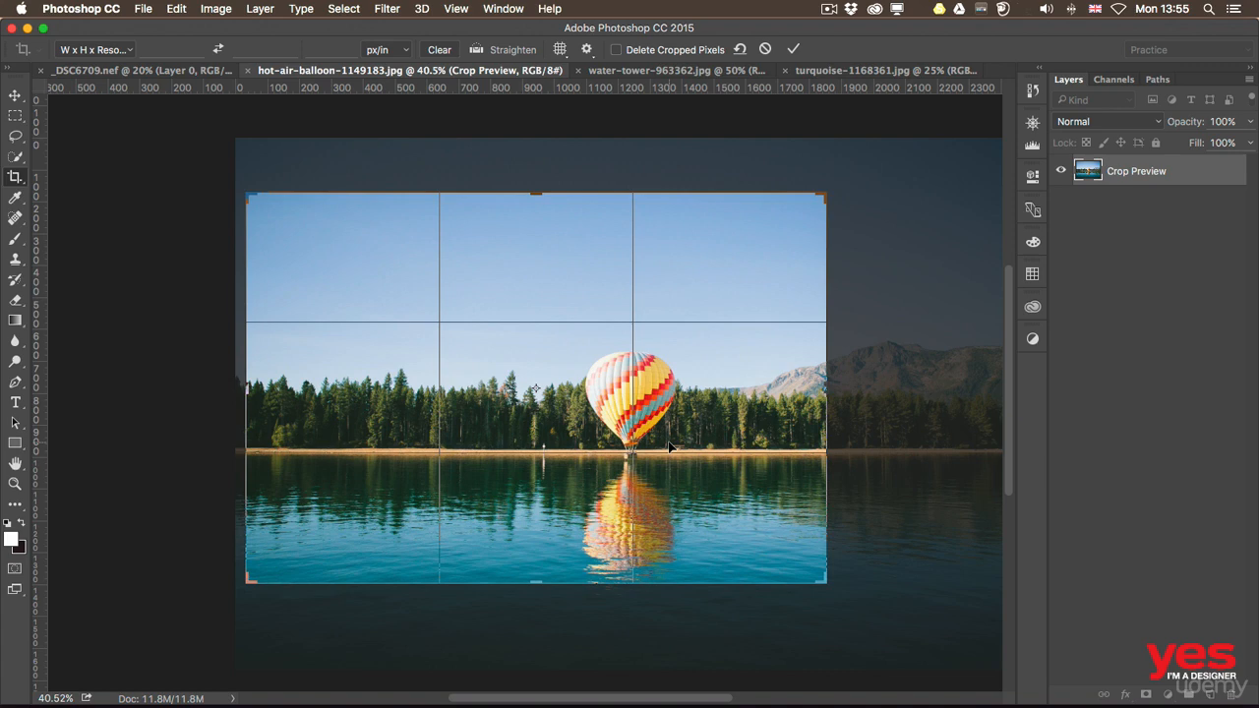
- Shift the photo inside the crop so the balloon sits near the left vertical third line, and apply the crop
left_click_drag(701, 425, 586, 433)
key("Return")
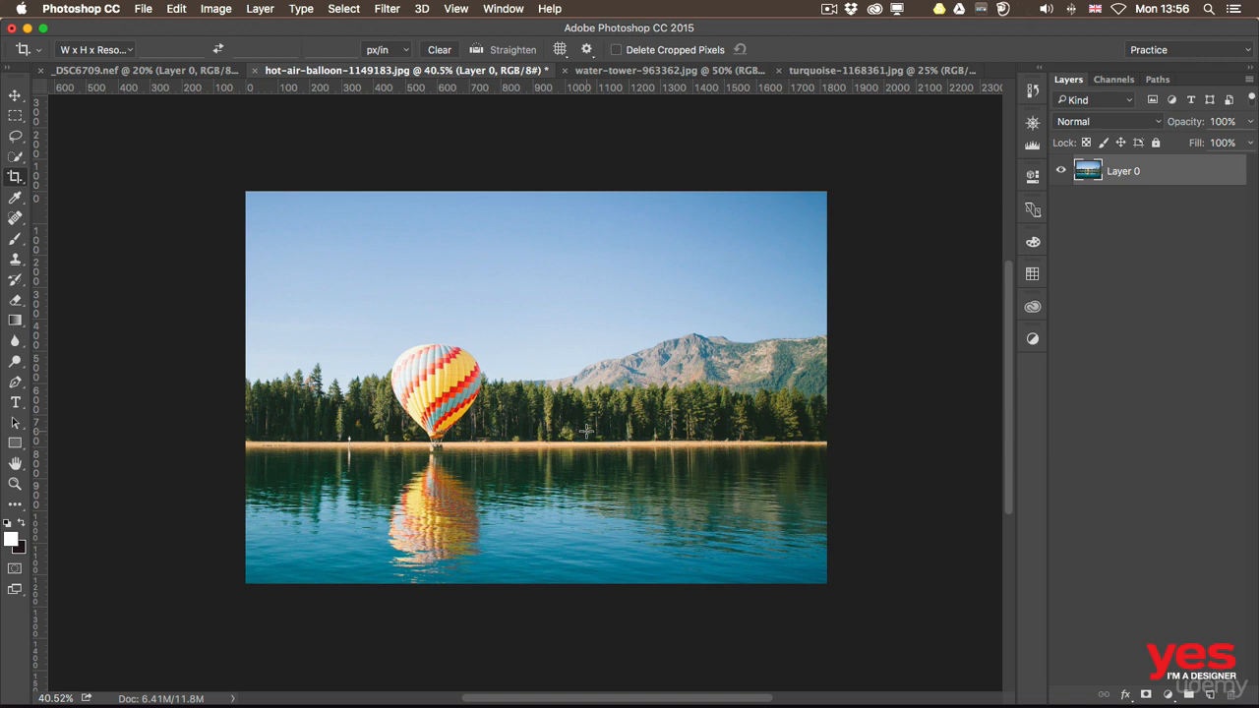
- Cycle the crop overlay on the balloon photo through the other composition guides, starting from Rule of Thirds
left_click(518, 425)
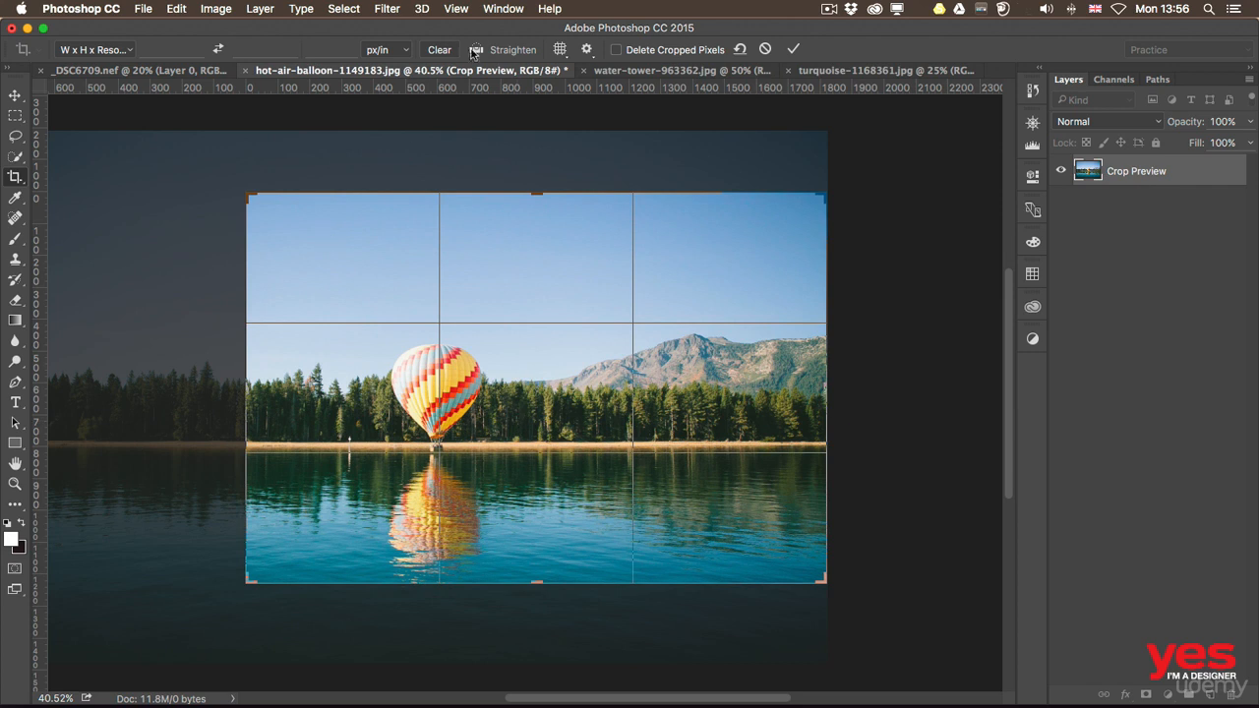
left_click(565, 54)
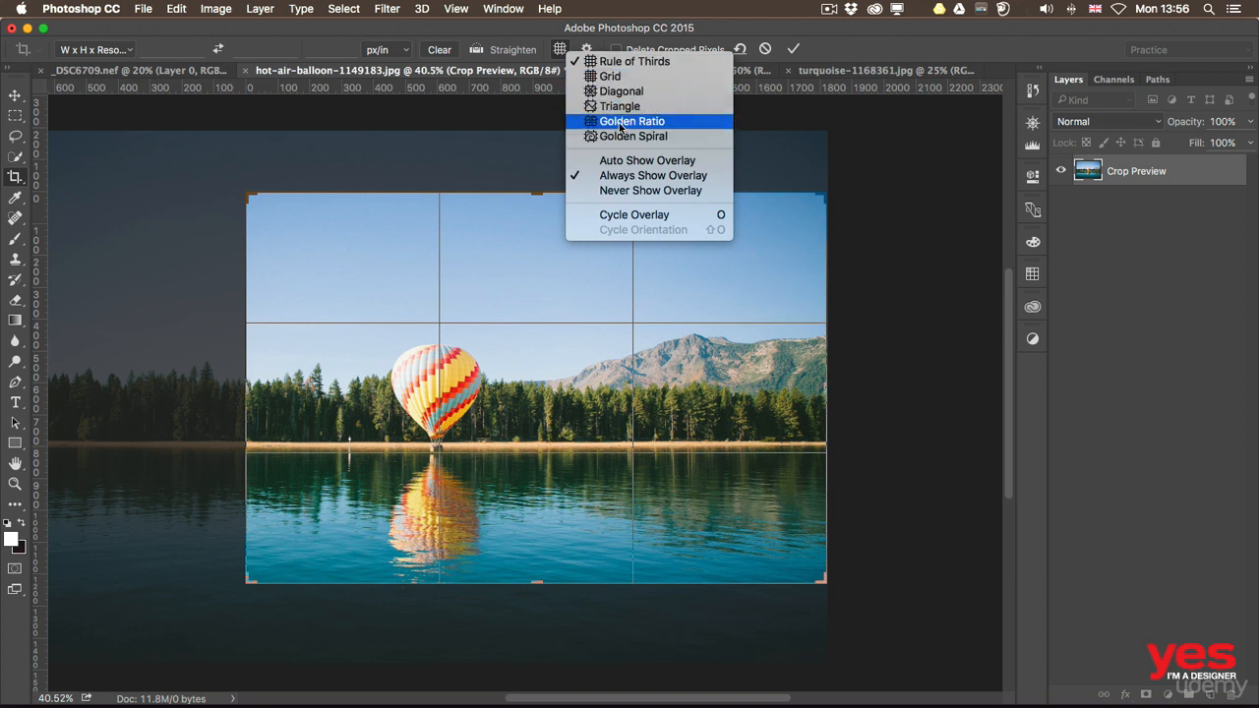
left_click(694, 216)
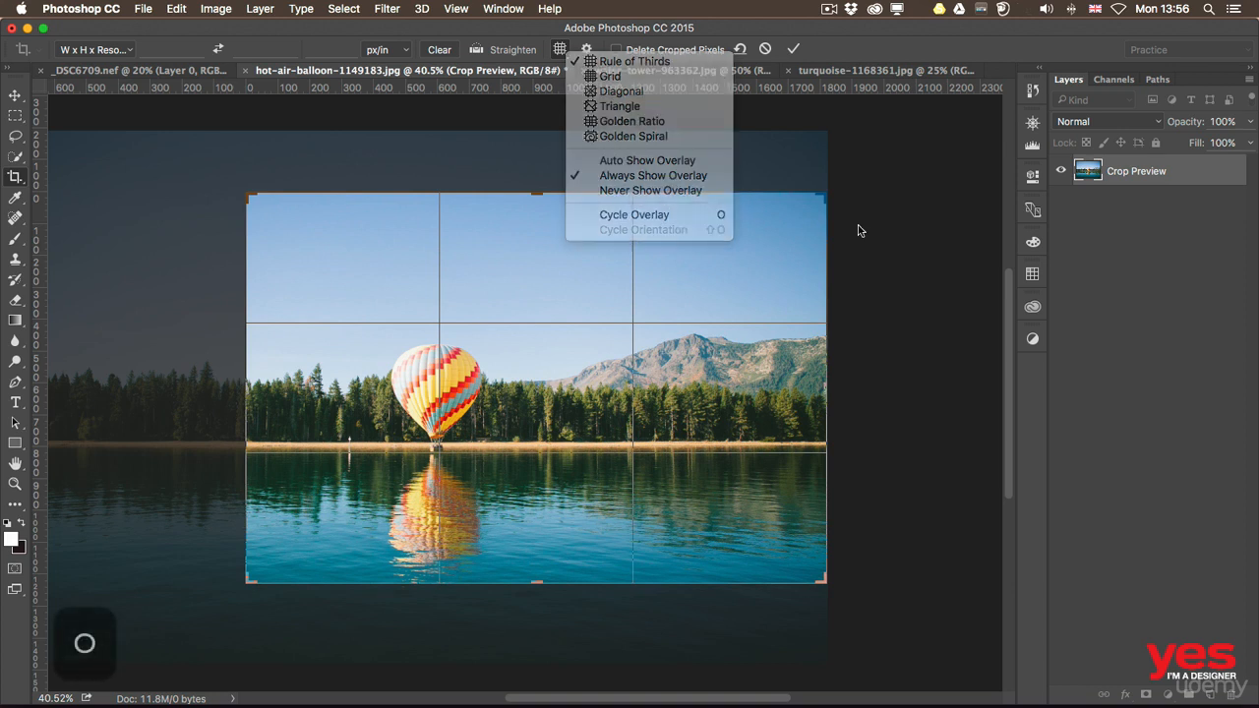
key("o")
key("o")
key("o")
key("o")
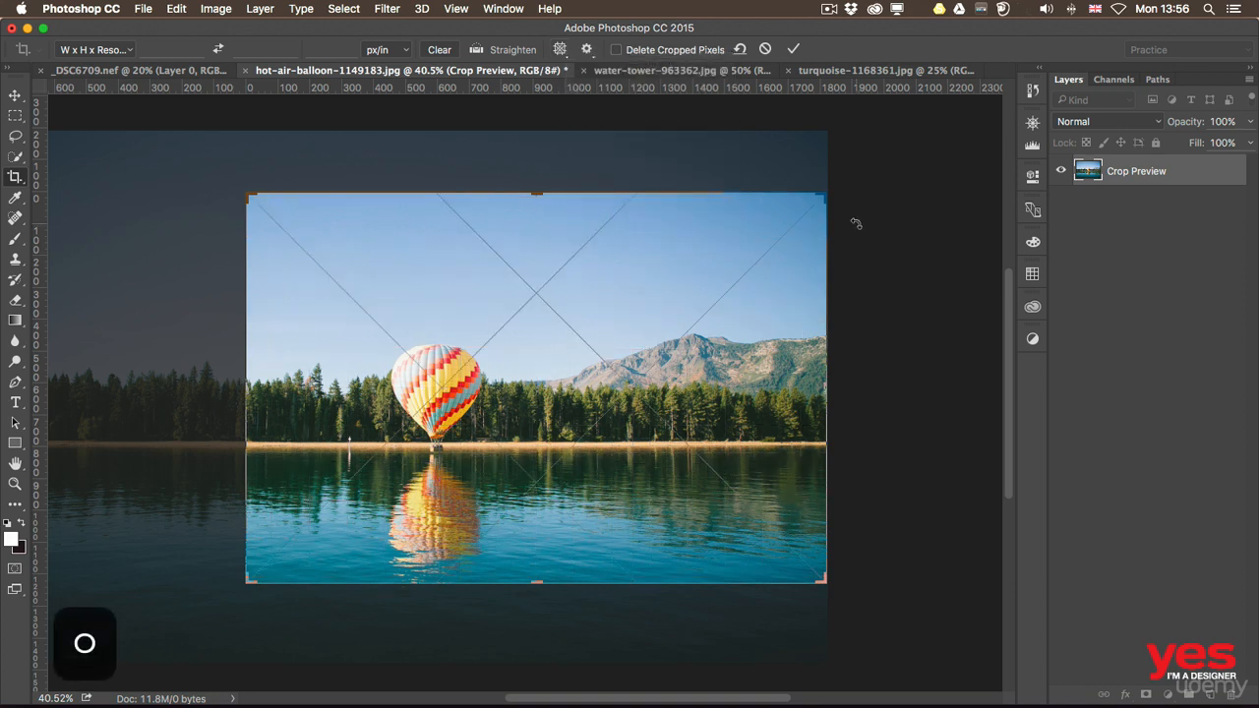
key("o")
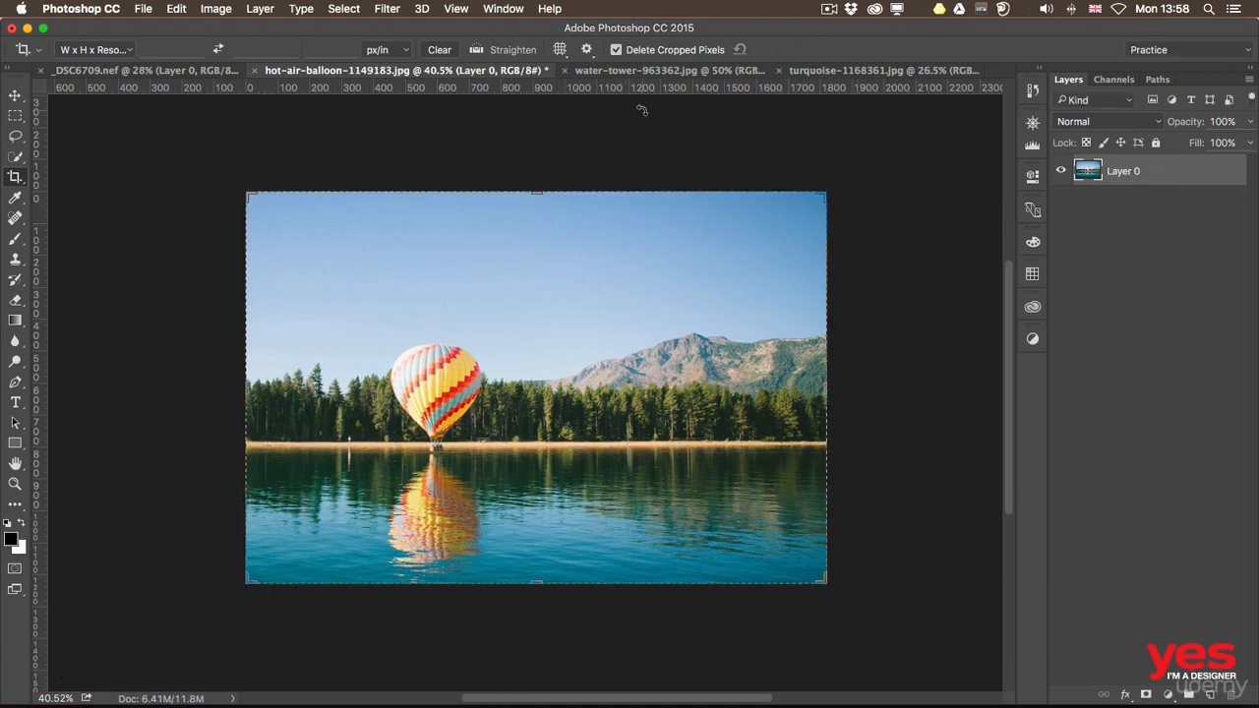
- Switch to the turquoise-1168361.jpg document
left_click(856, 71)
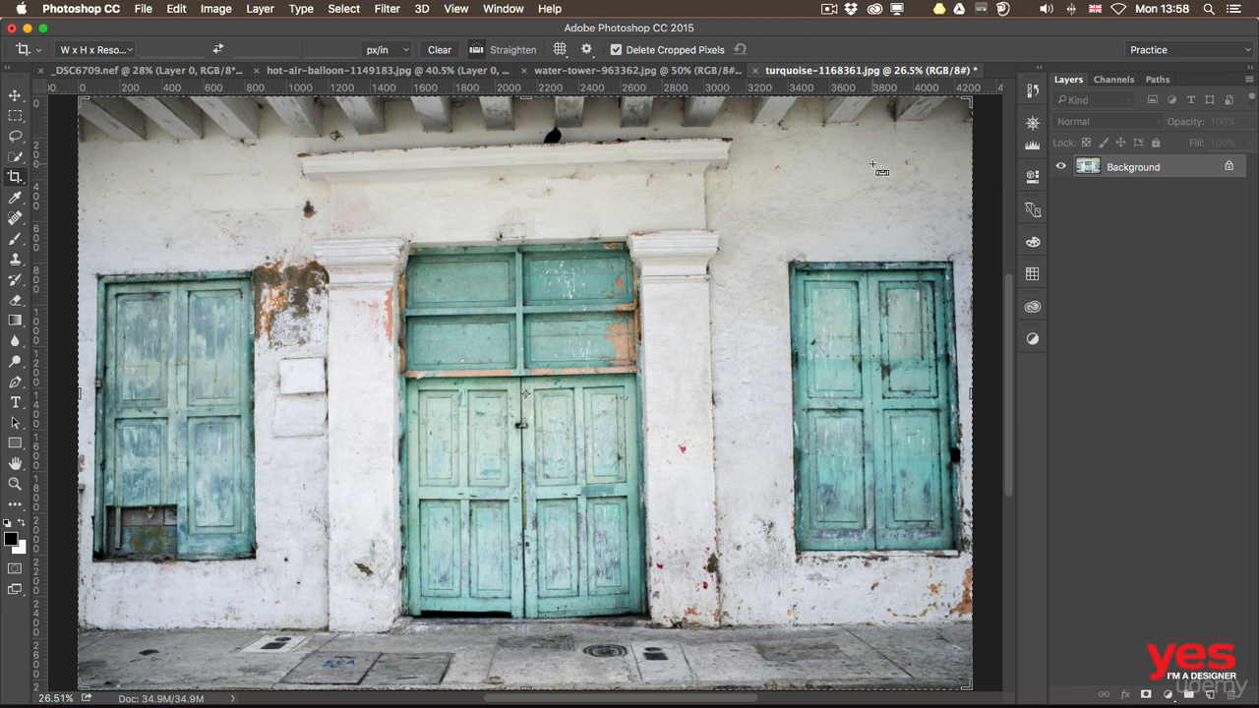
key("super+minus")
key("super+minus")
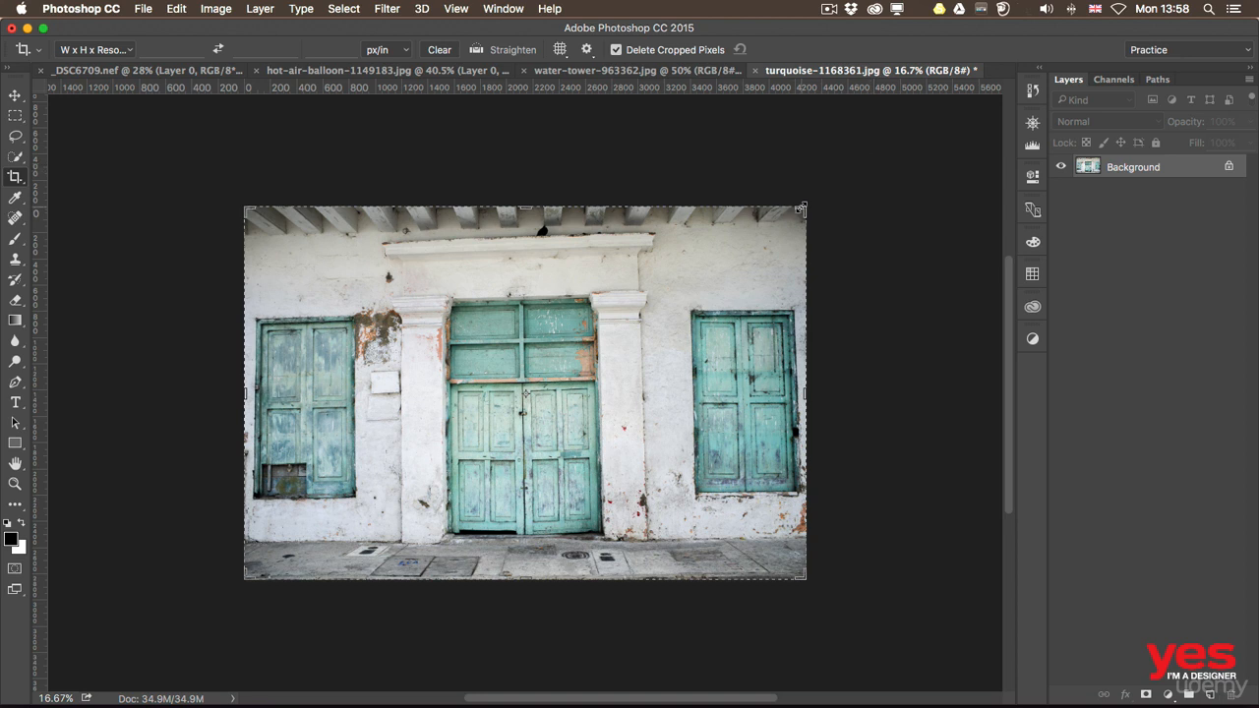
- Enlarge the crop frame beyond the photo on all four sides to leave a border around the building
left_click_drag(801, 209, 814, 199)
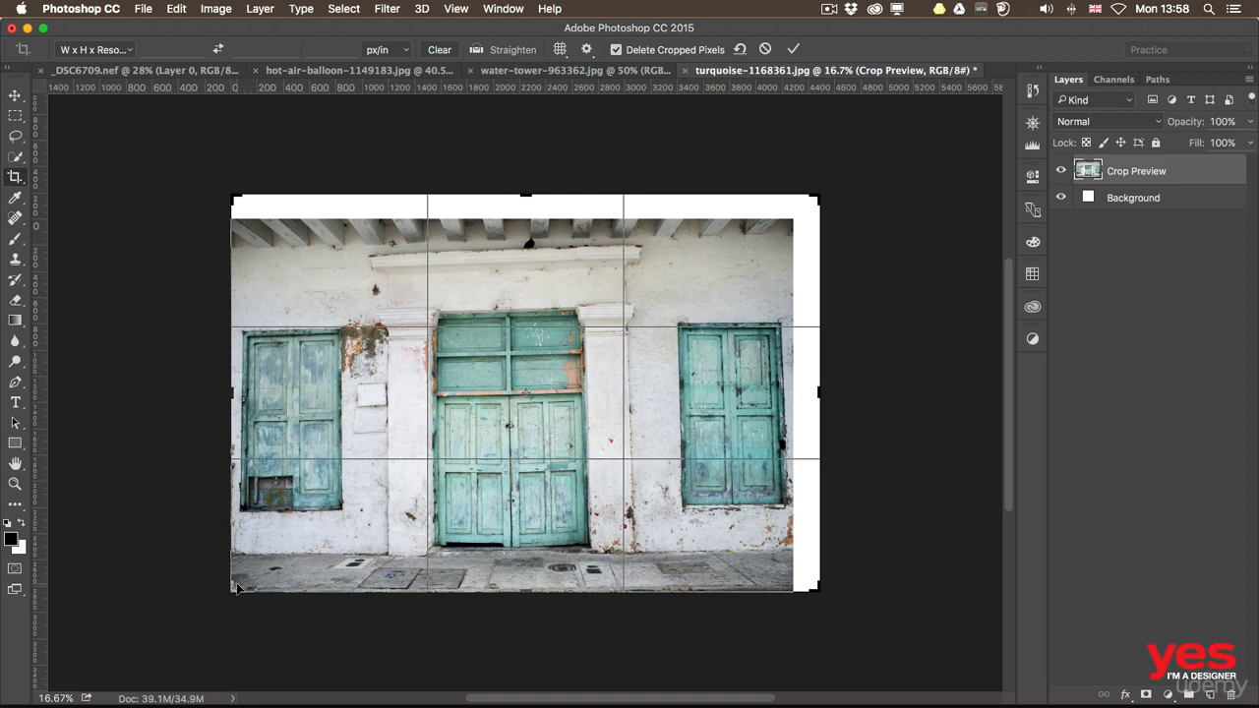
left_click_drag(230, 587, 215, 597)
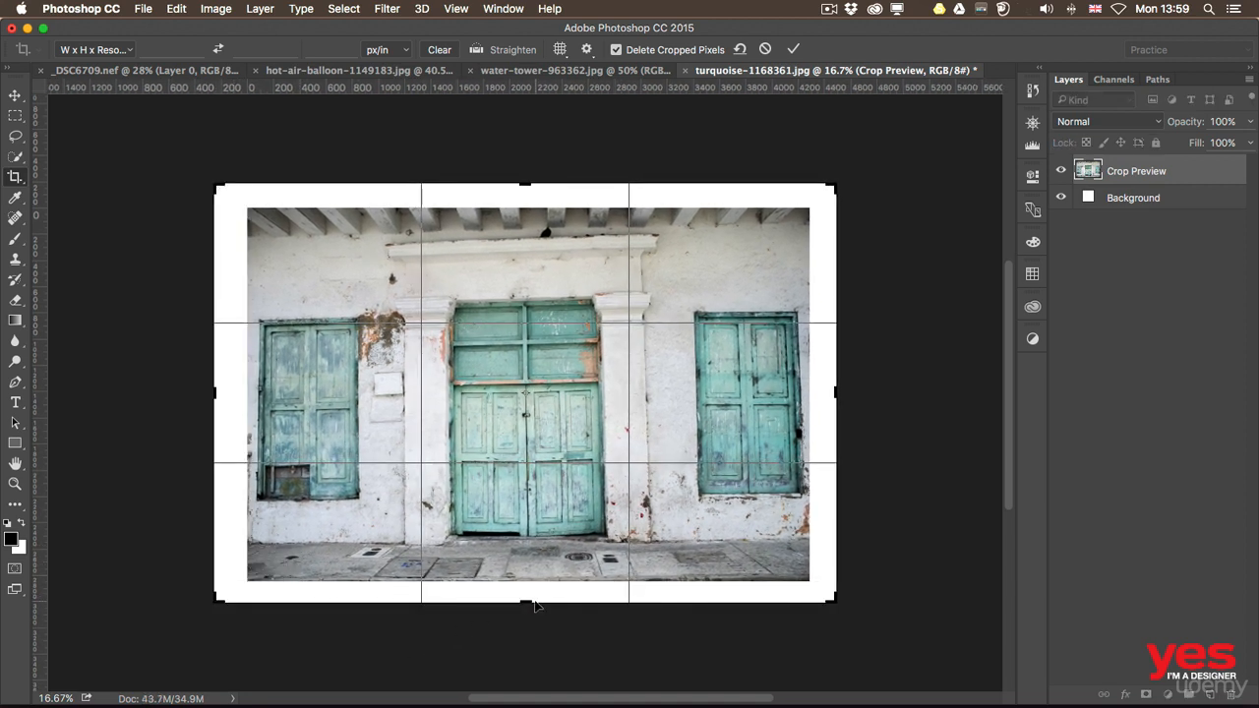
left_click_drag(534, 604, 534, 614)
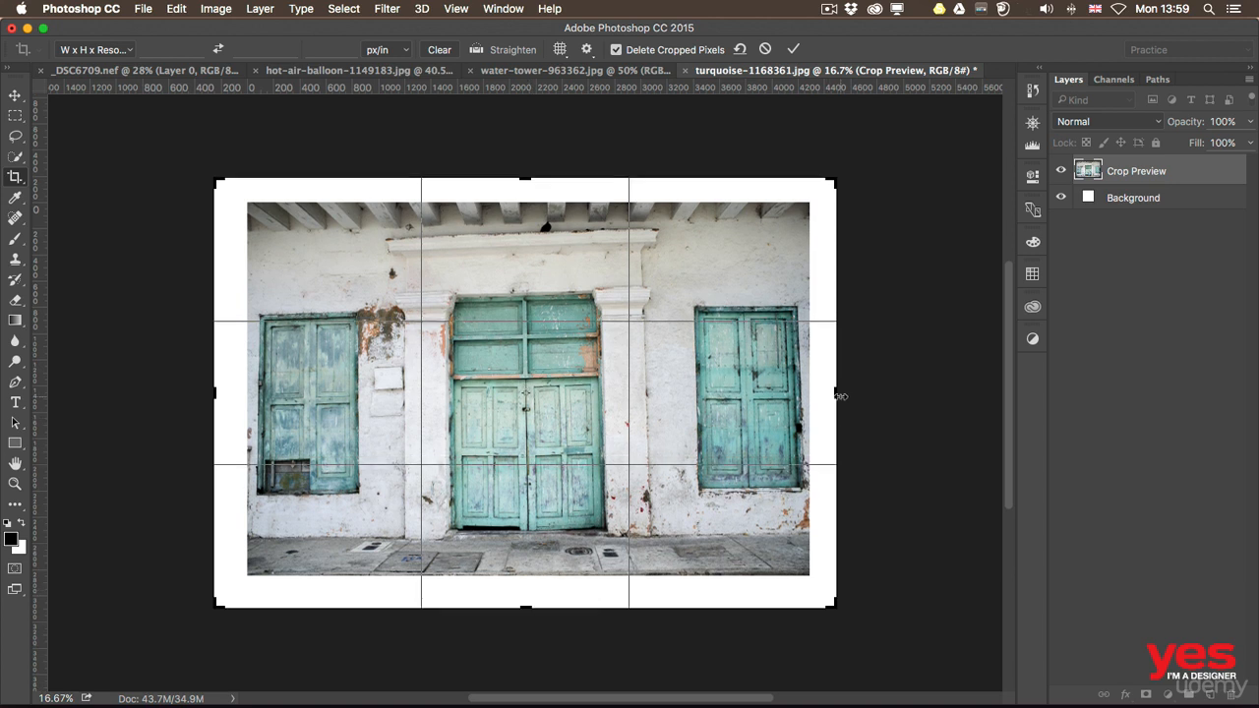
left_click_drag(841, 396, 846, 395)
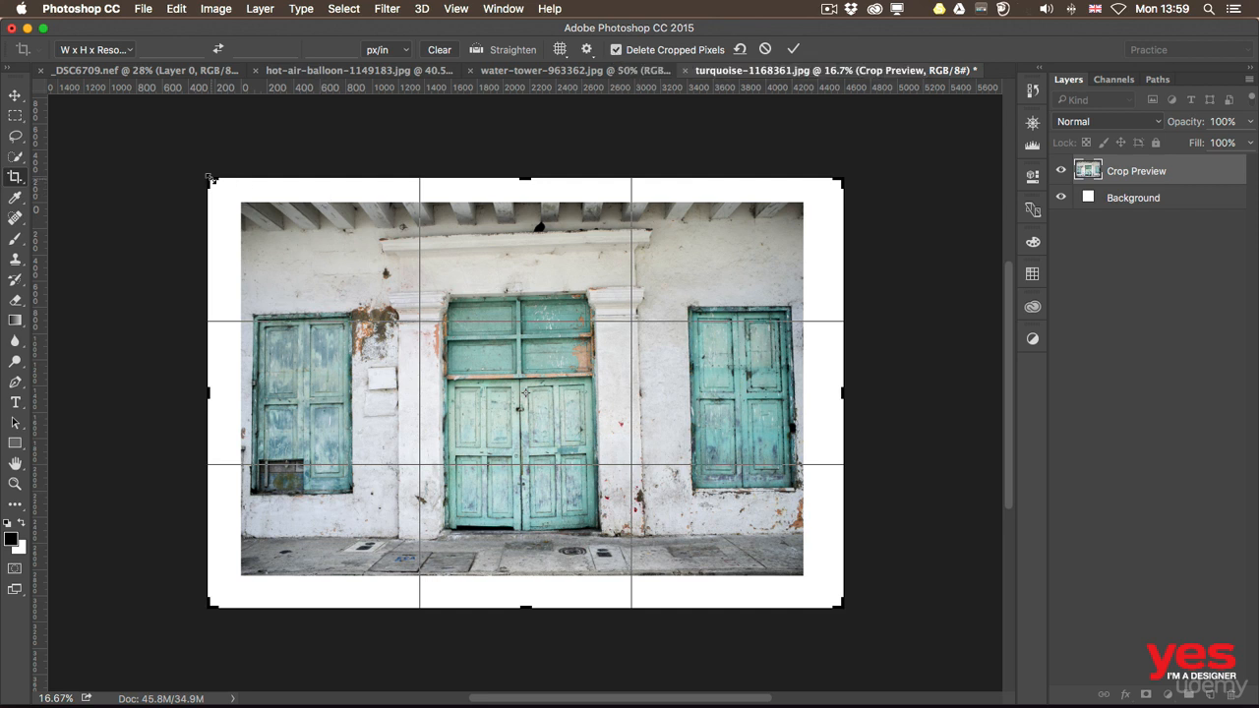
- Turn off Delete Cropped Pixels, apply the enlarged crop with a transparent border, and undo the crop
left_click(615, 49)
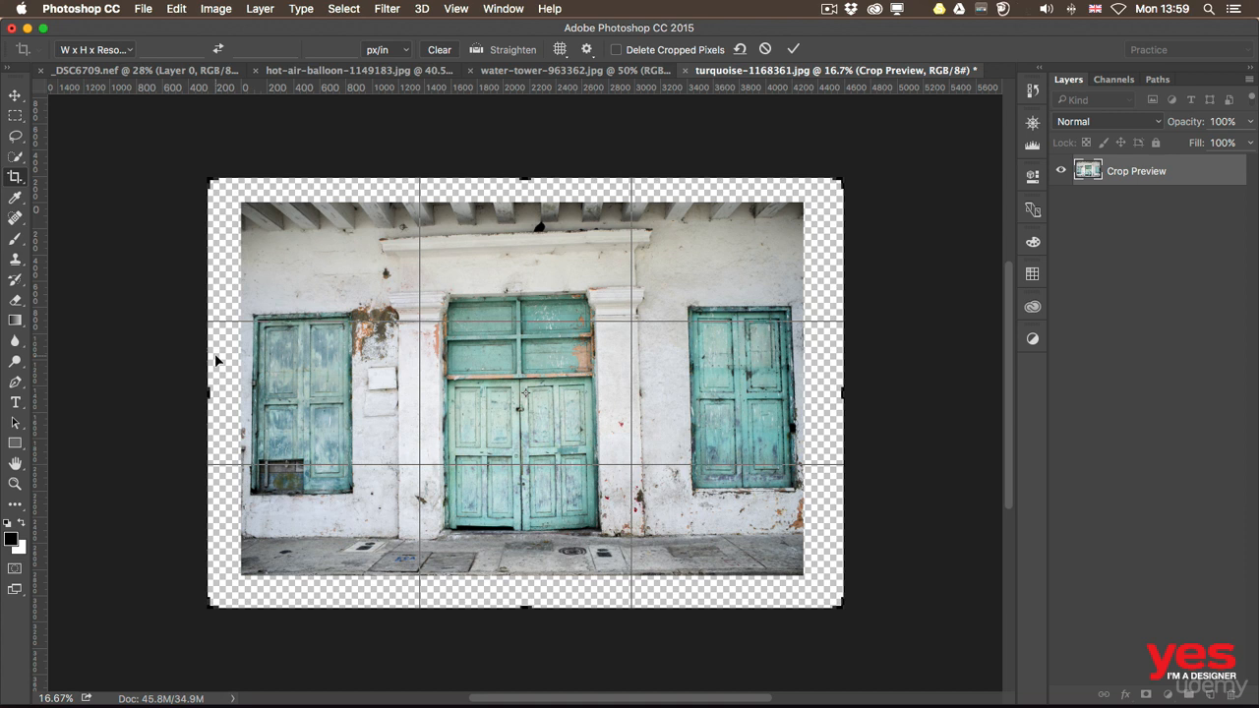
key("Return")
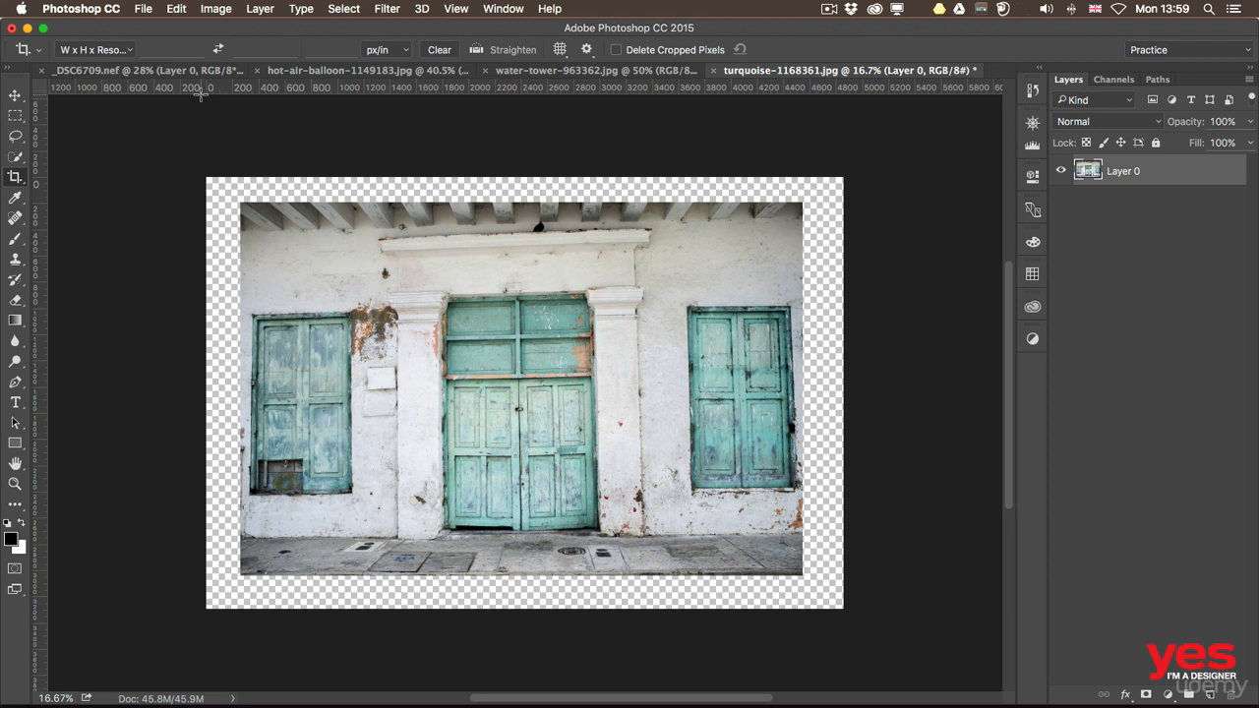
key("super+z")
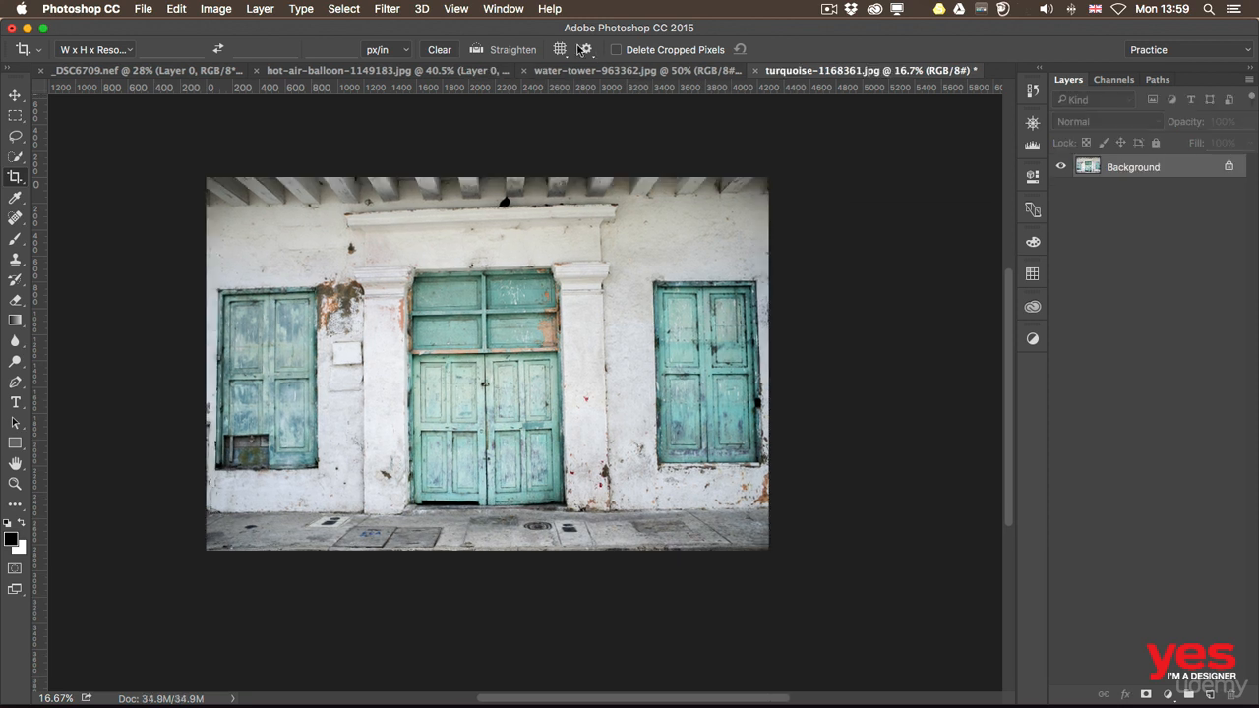
- Extend the canvas by a relative 100 pixels in width and height, using white as the canvas extension color
left_click(217, 9)
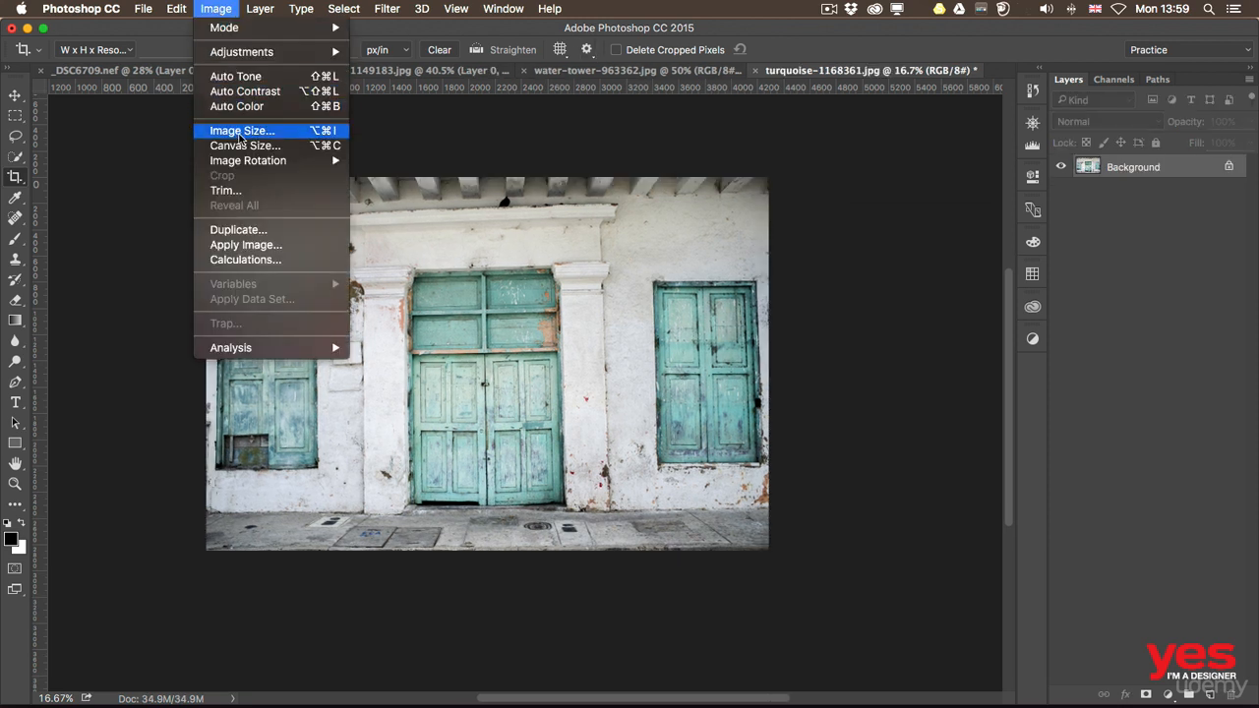
left_click(259, 147)
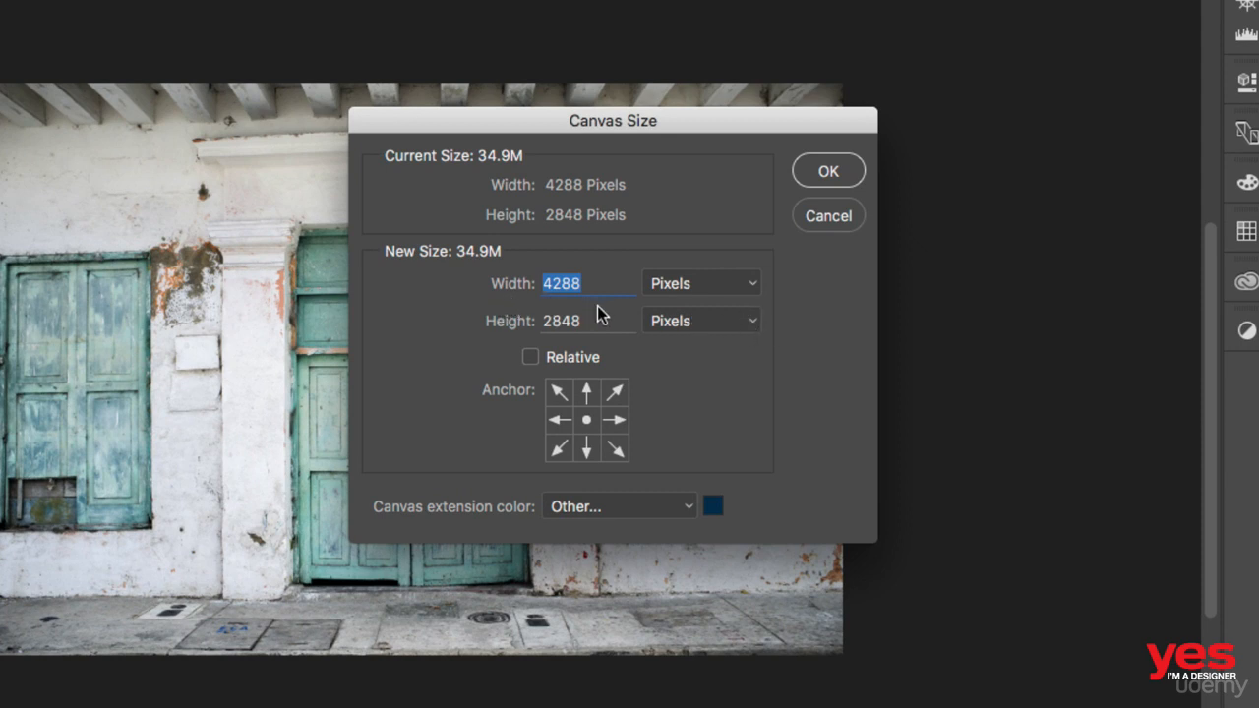
left_click(559, 360)
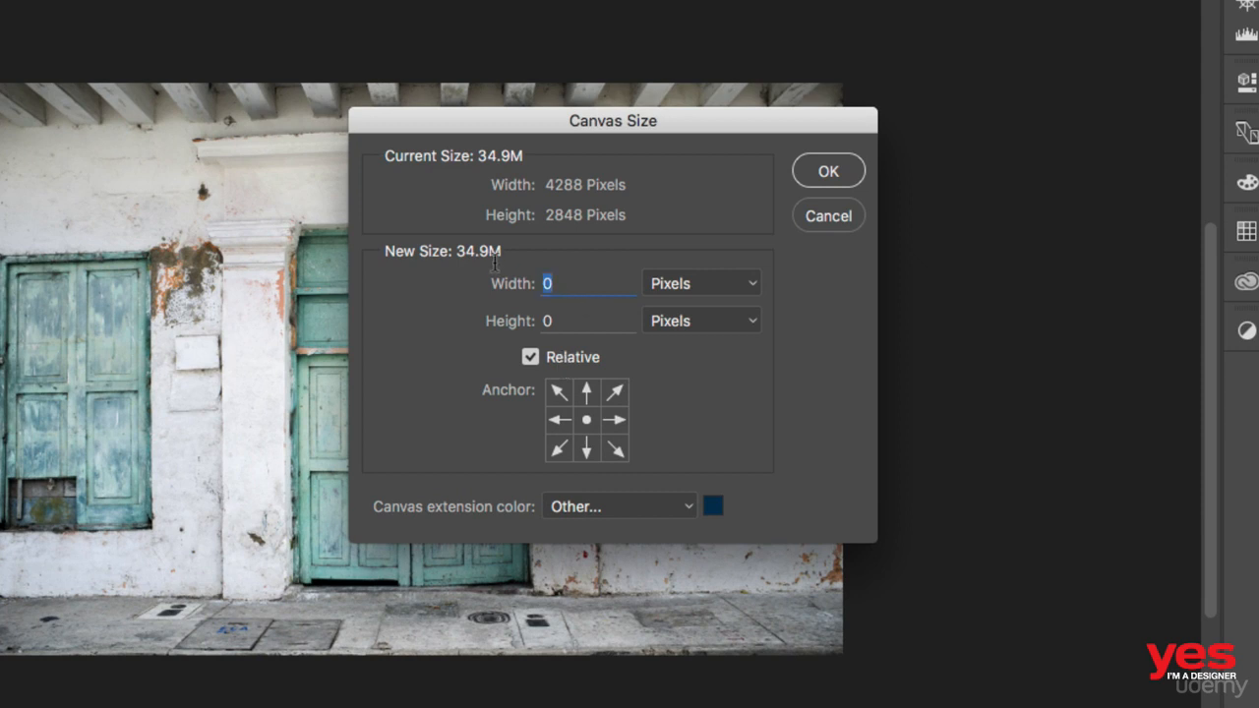
type("100")
key("Tab")
type("100")
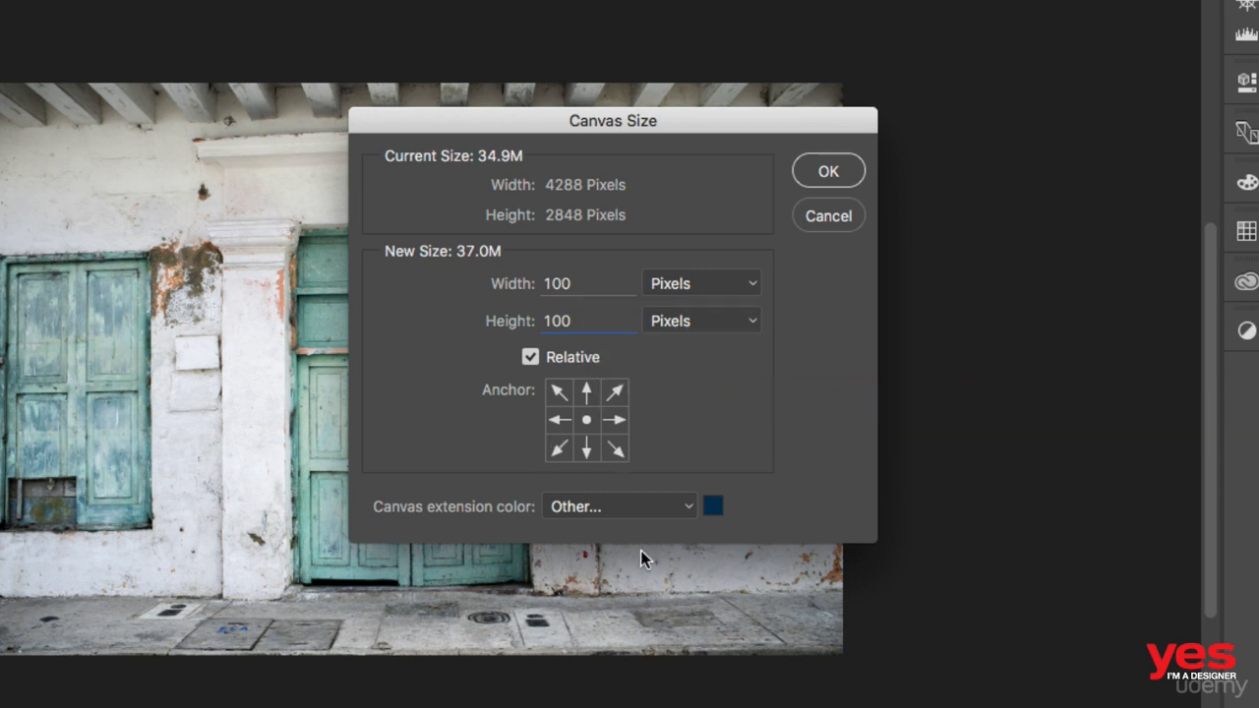
left_click(689, 501)
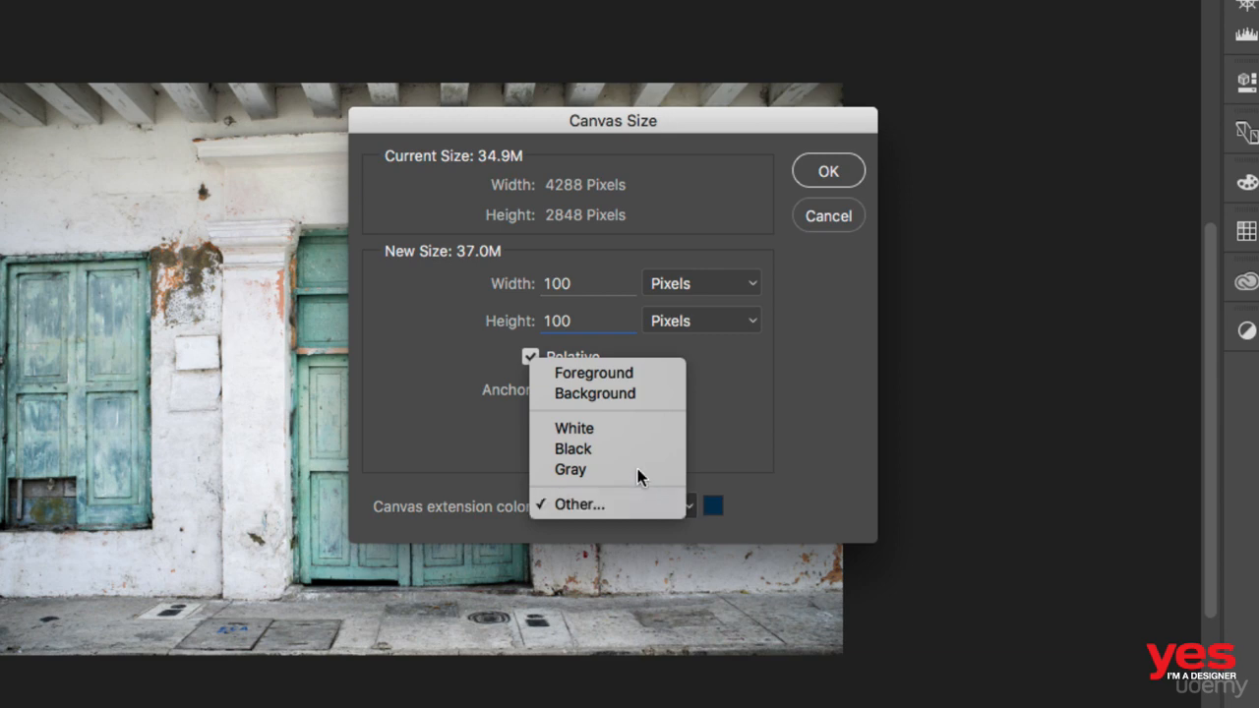
left_click(574, 428)
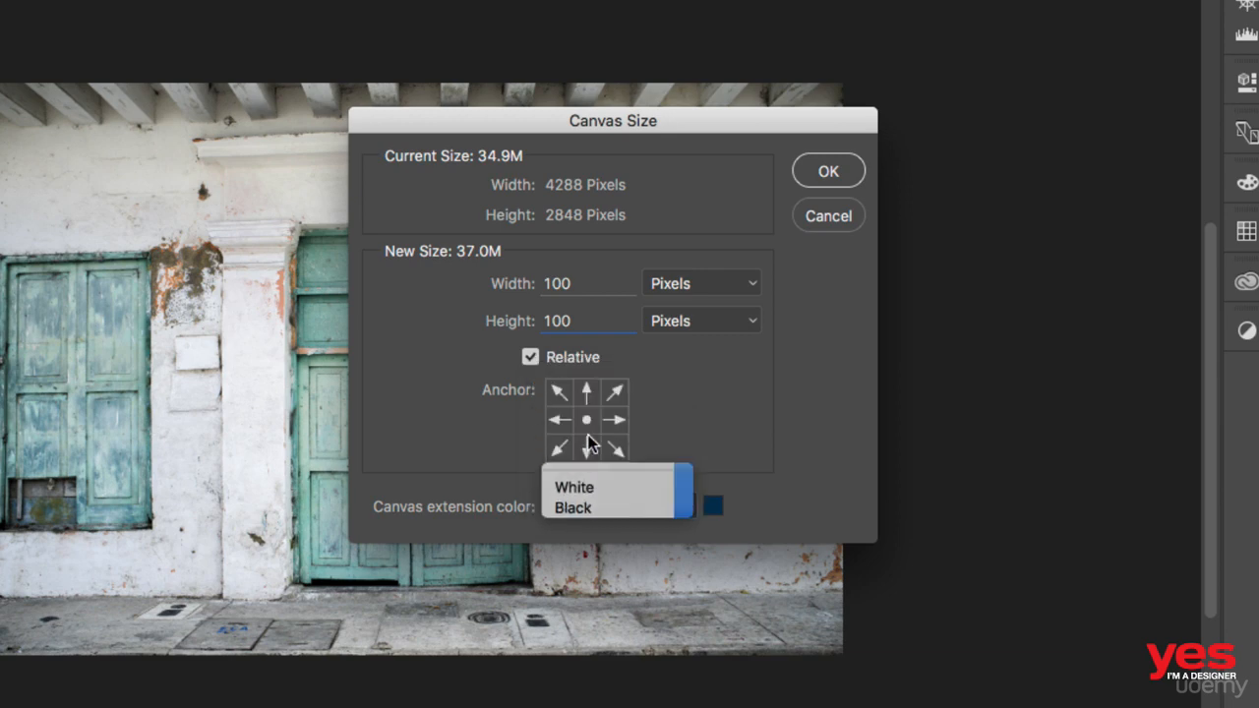
left_click(815, 169)
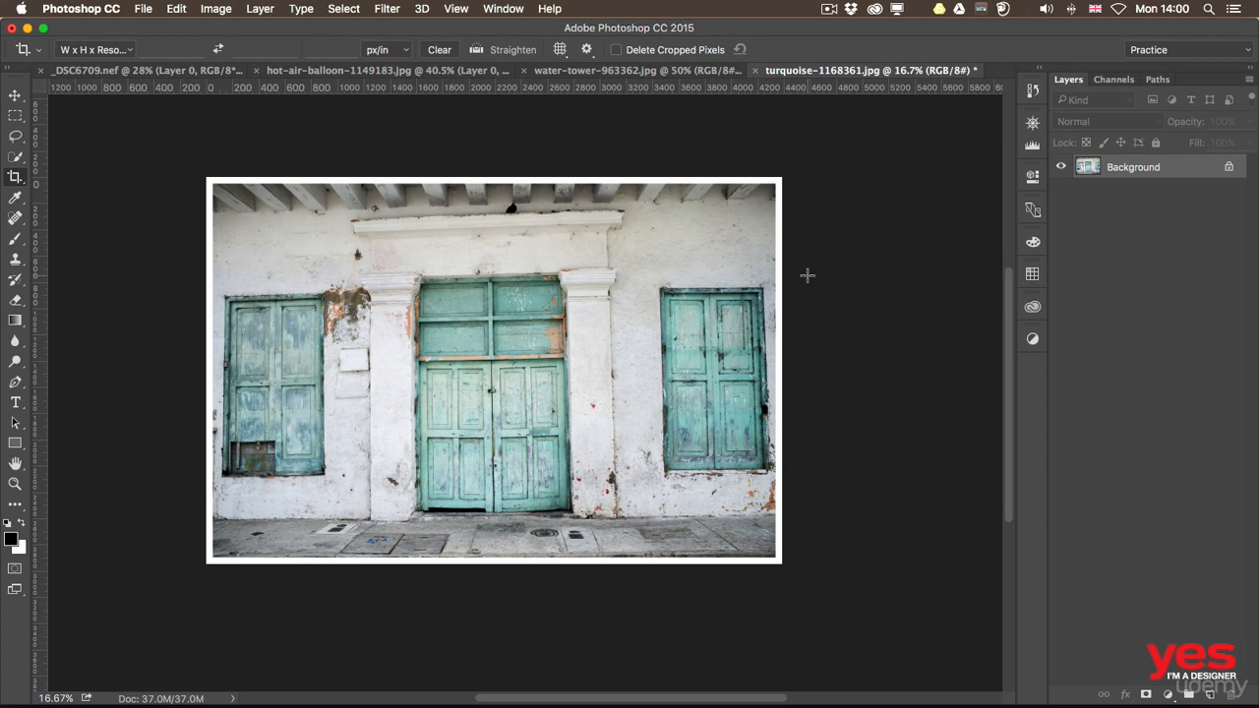
- Anchor the canvas at its top centre and extend its height by a relative 200 pixels in white
left_click(214, 10)
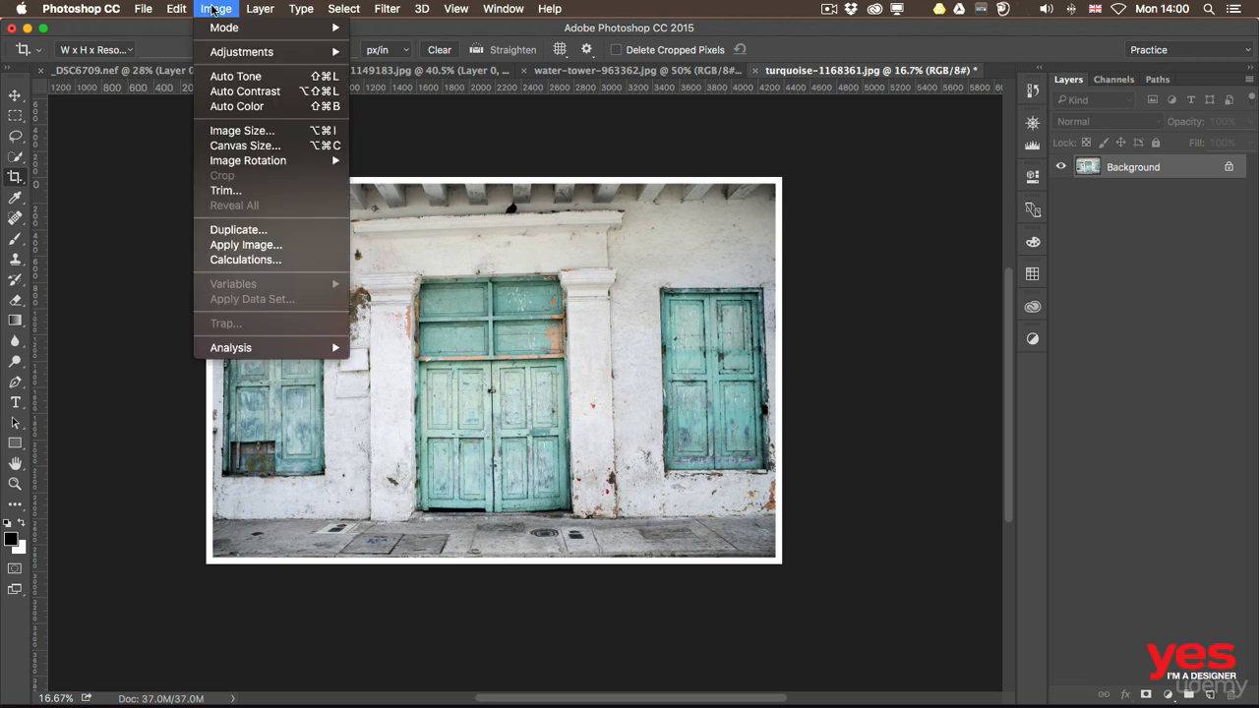
left_click(249, 146)
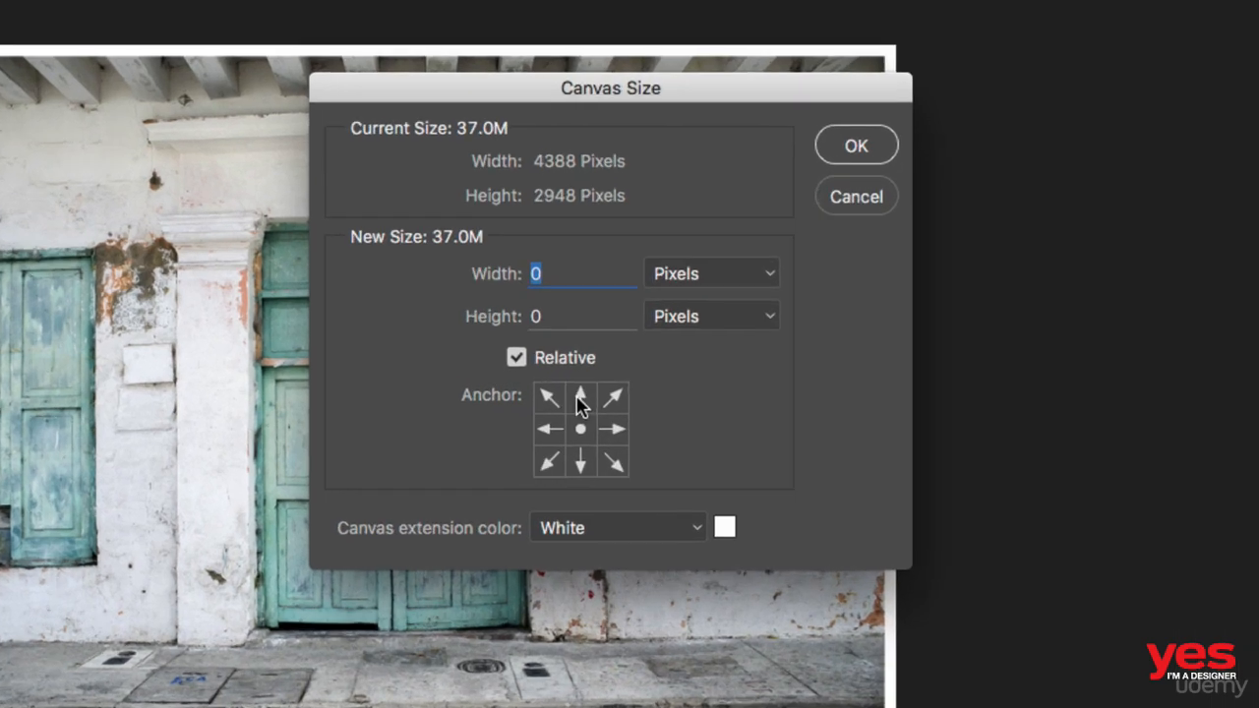
left_click(581, 398)
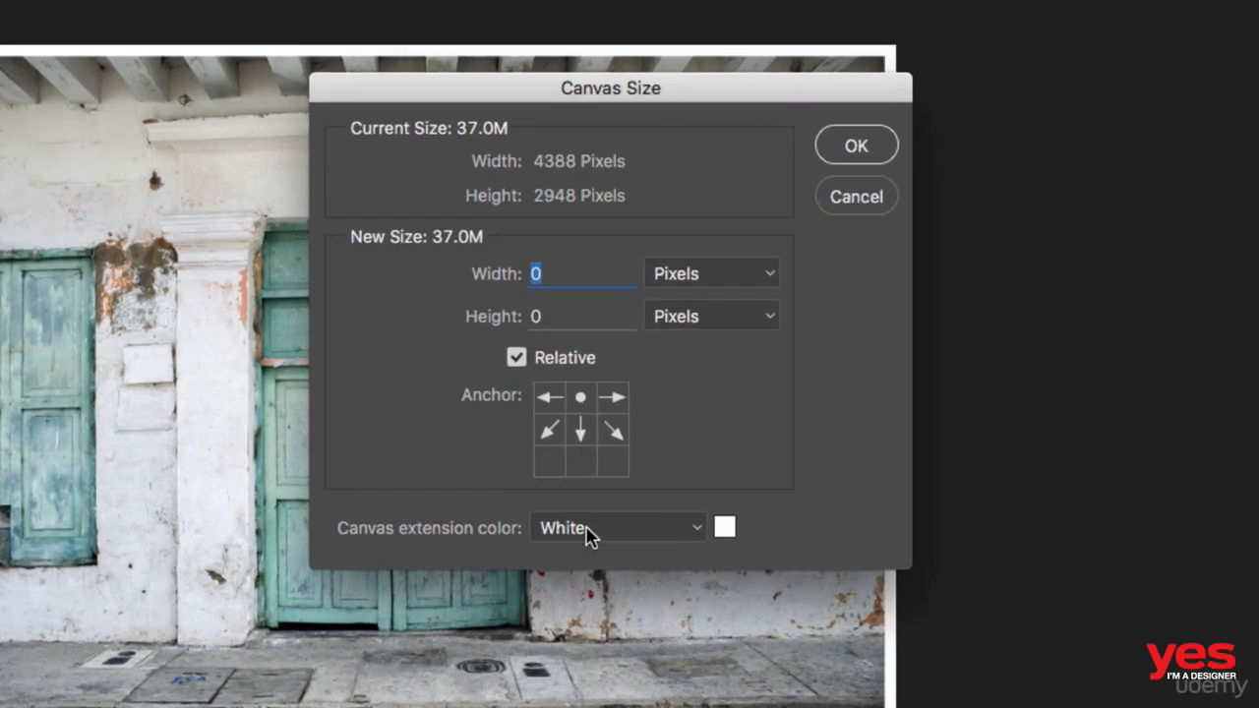
key("Tab")
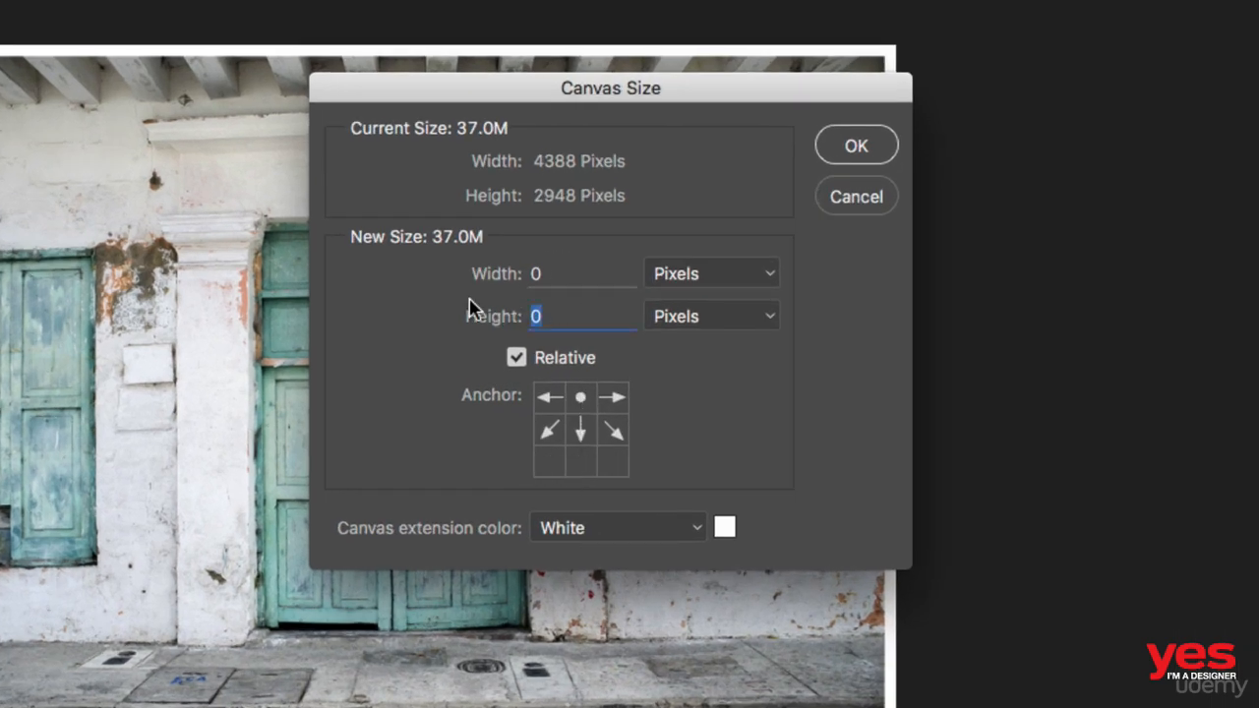
type("200")
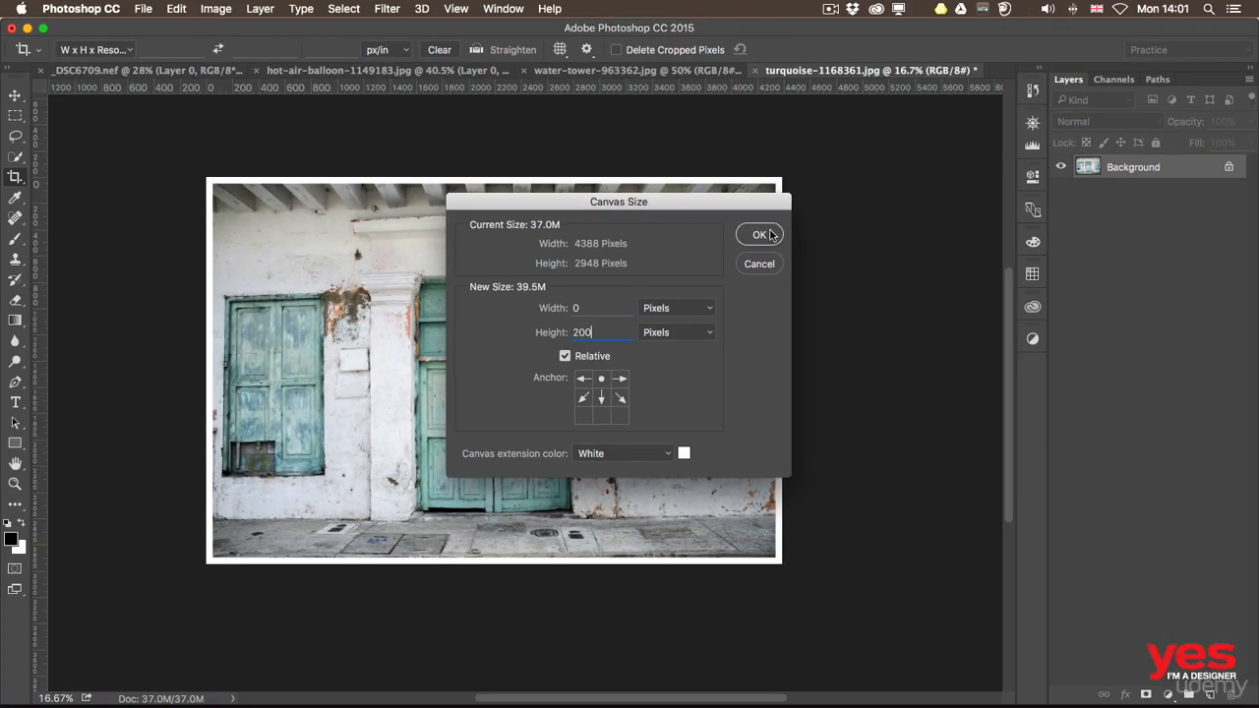
left_click(855, 145)
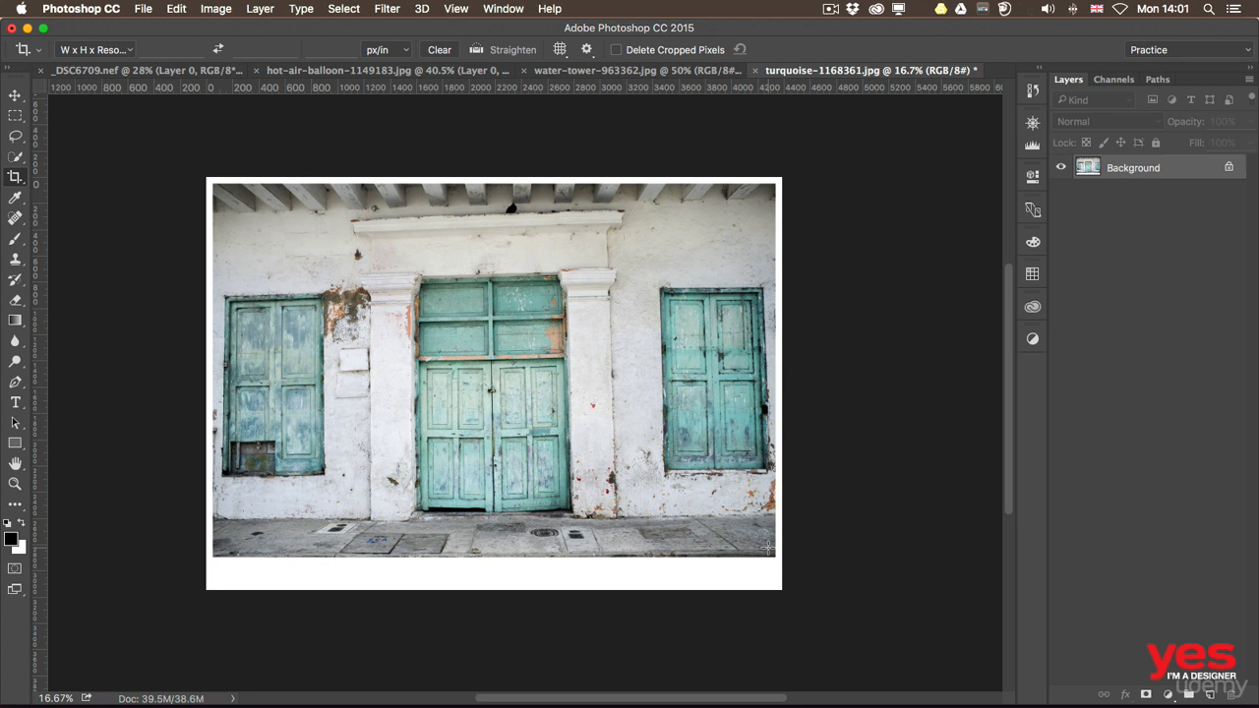
- In water-tower-963362.jpg, straighten the photo along the horizon line with the Straighten tool and apply the crop
left_click(567, 74)
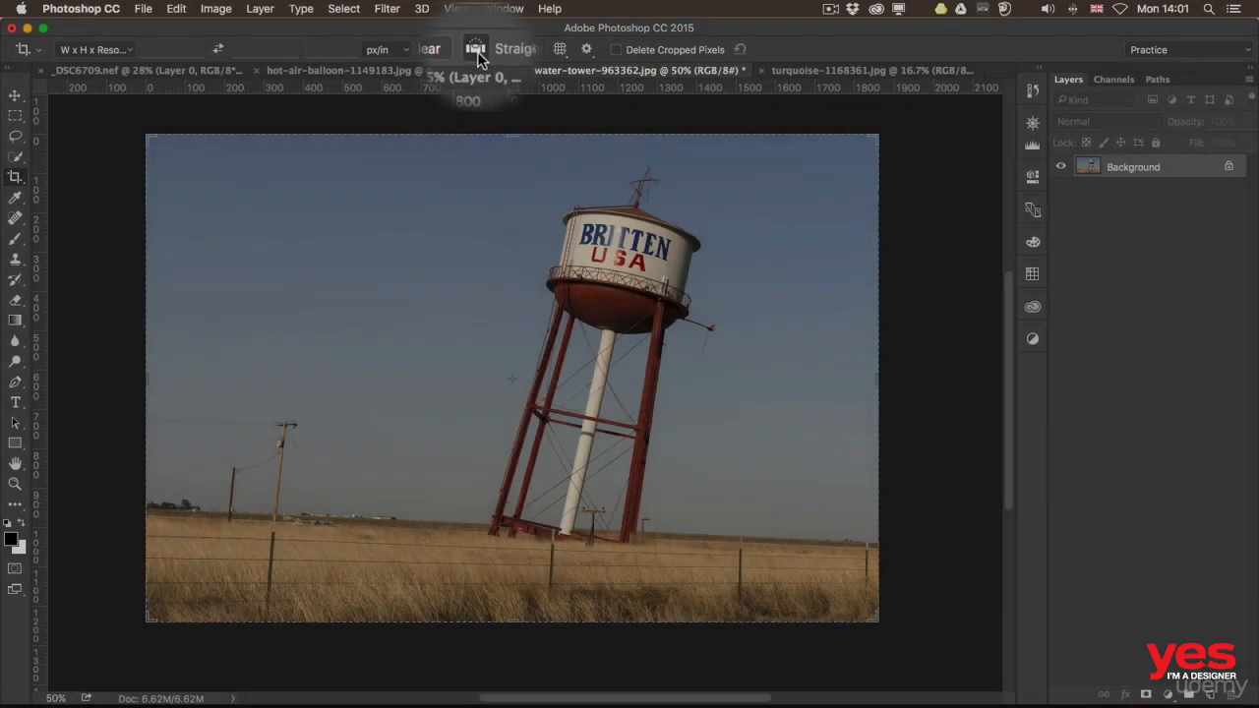
left_click(476, 50)
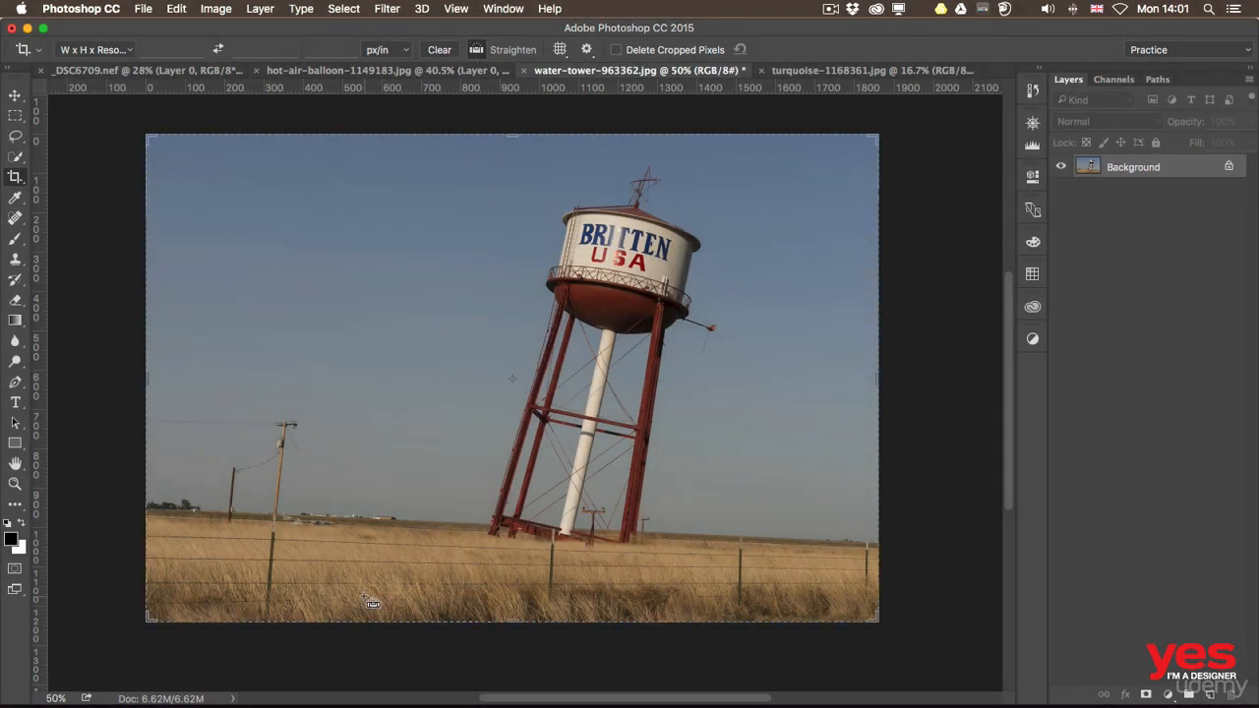
left_click_drag(246, 520, 443, 524)
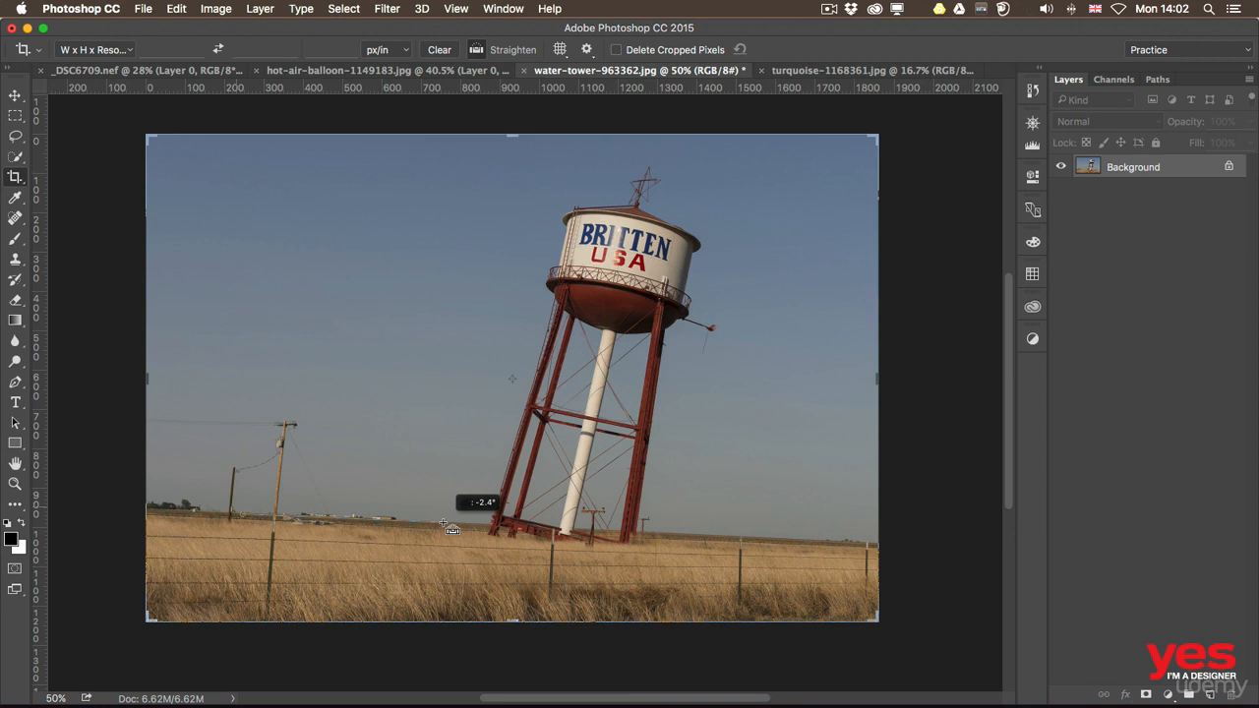
left_click_drag(444, 525, 445, 528)
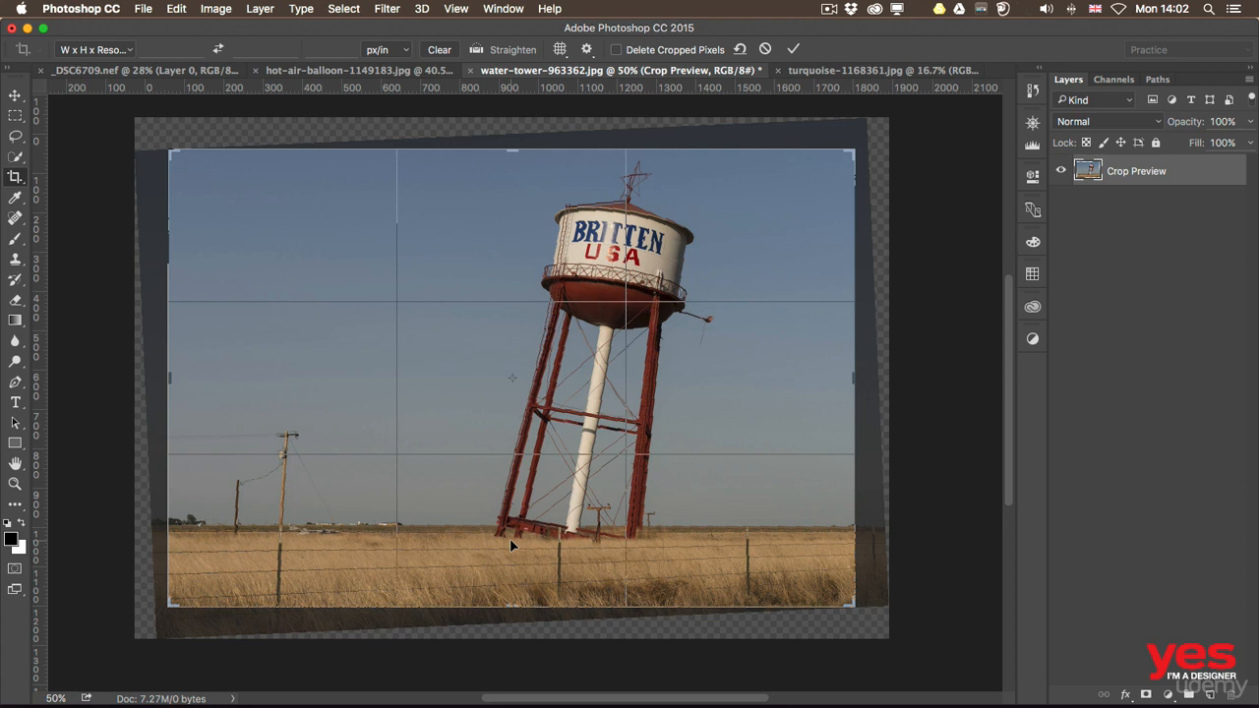
key("Return")
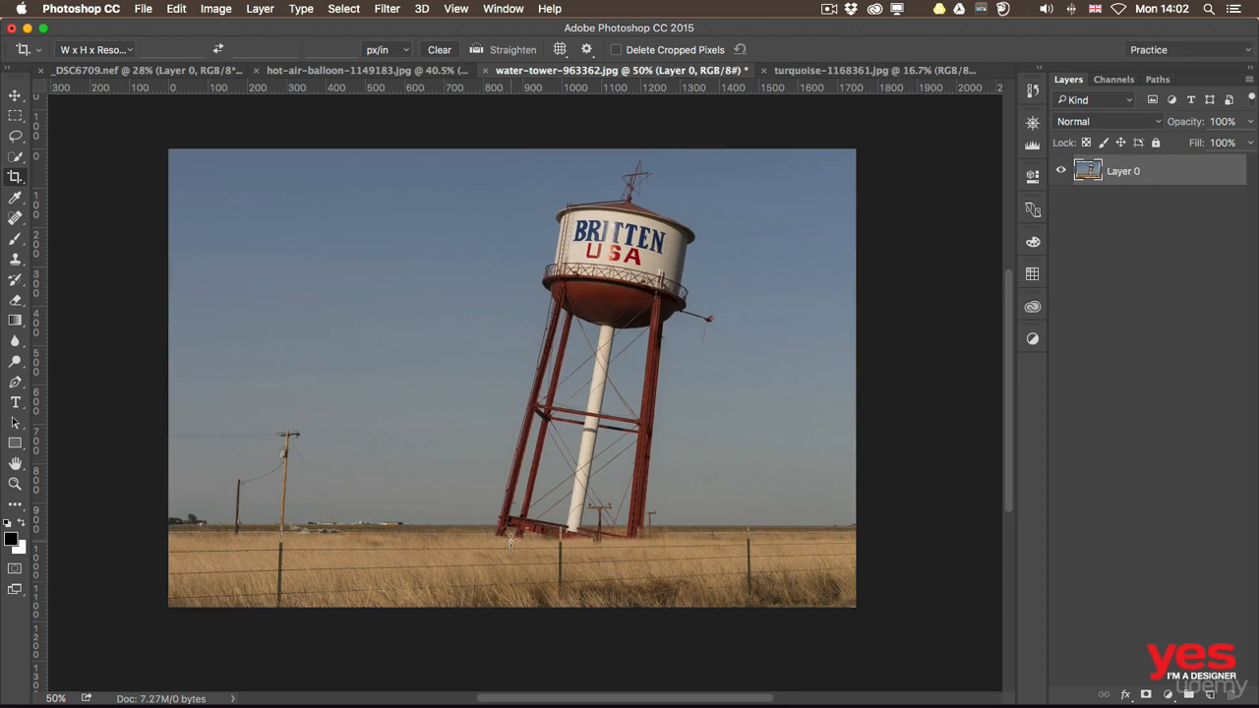
- Toggle the straightening crop off and on to compare both versions, finishing with the crop undone
key("super+z")
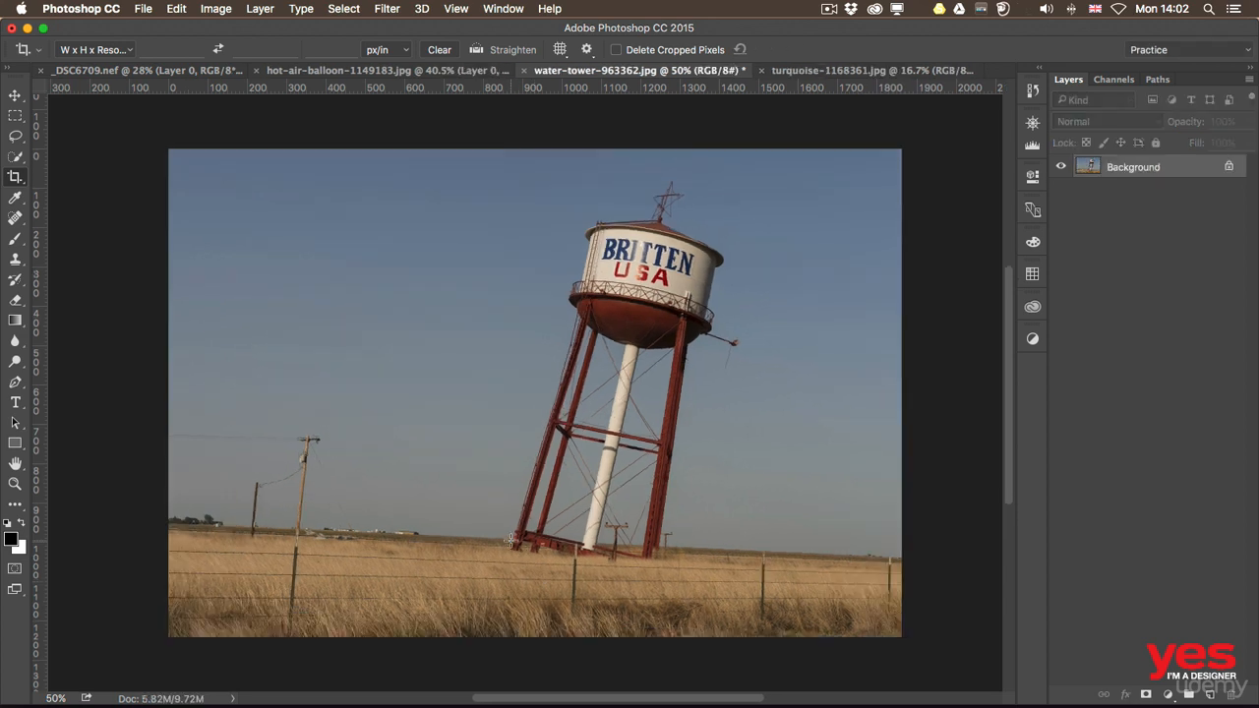
key("super+z")
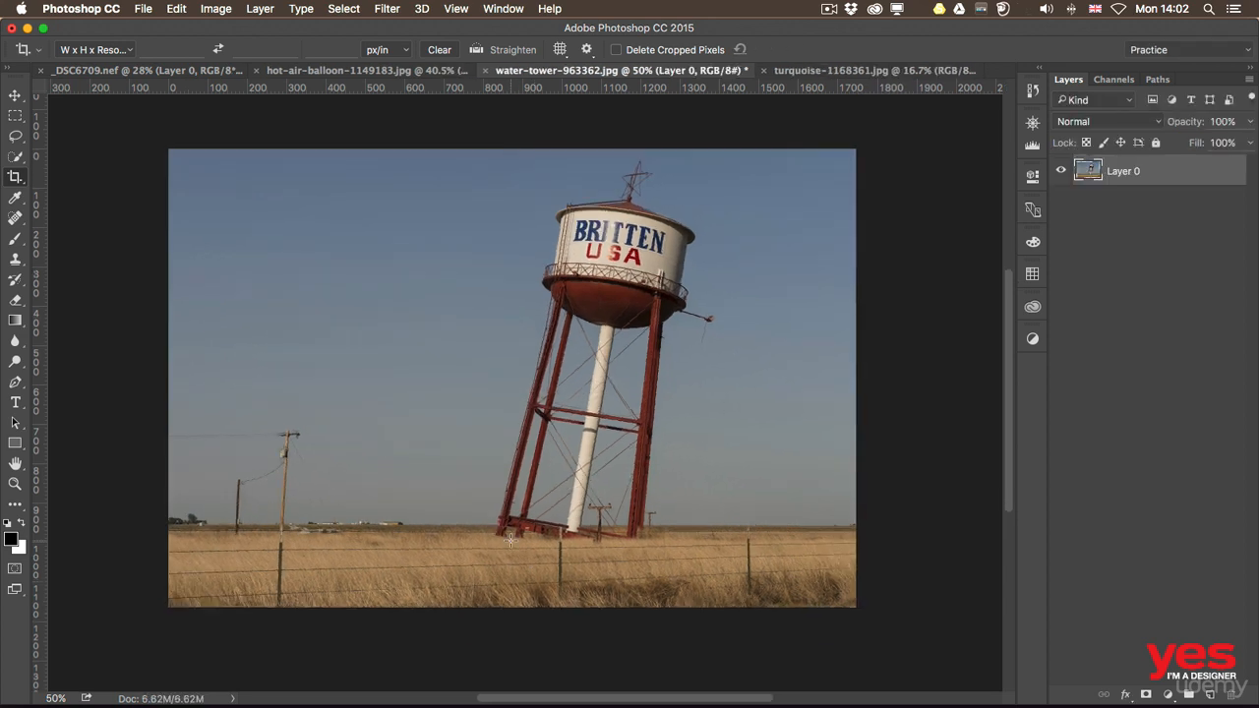
key("super+z")
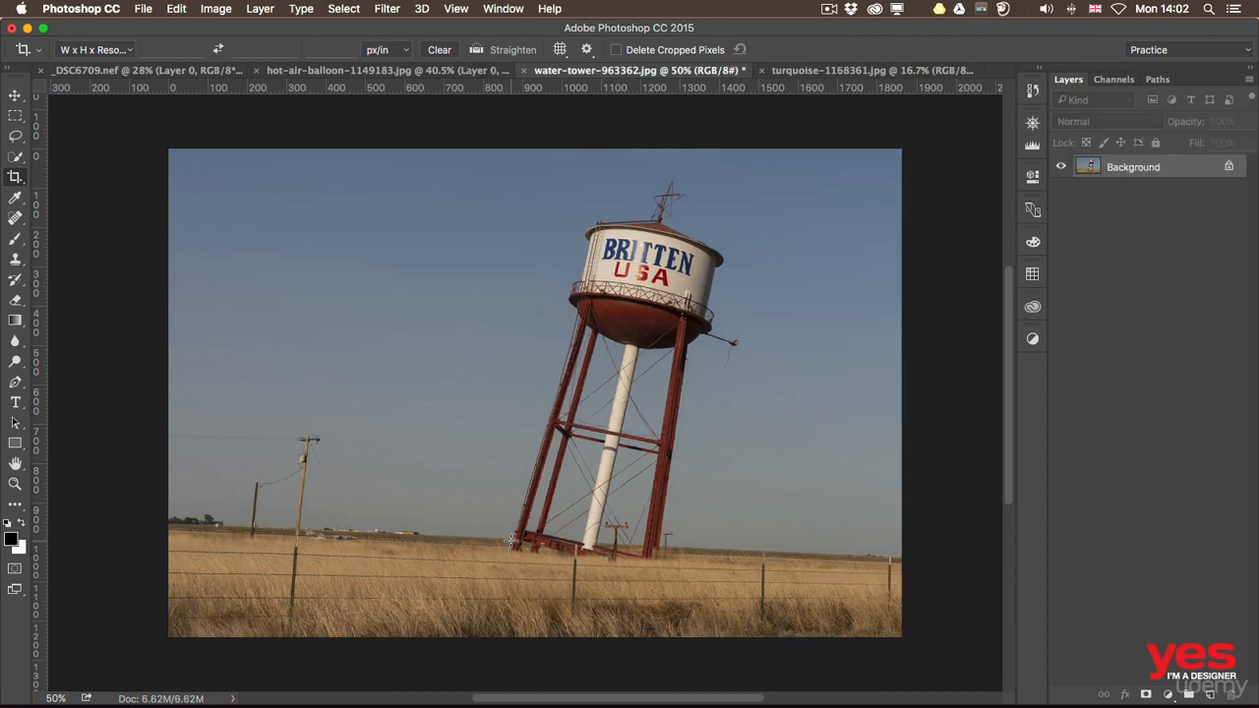
- Undo and redo the straightening crop repeatedly to compare the tilted and levelled horizon, ending with the crop reapplied
key("super+z")
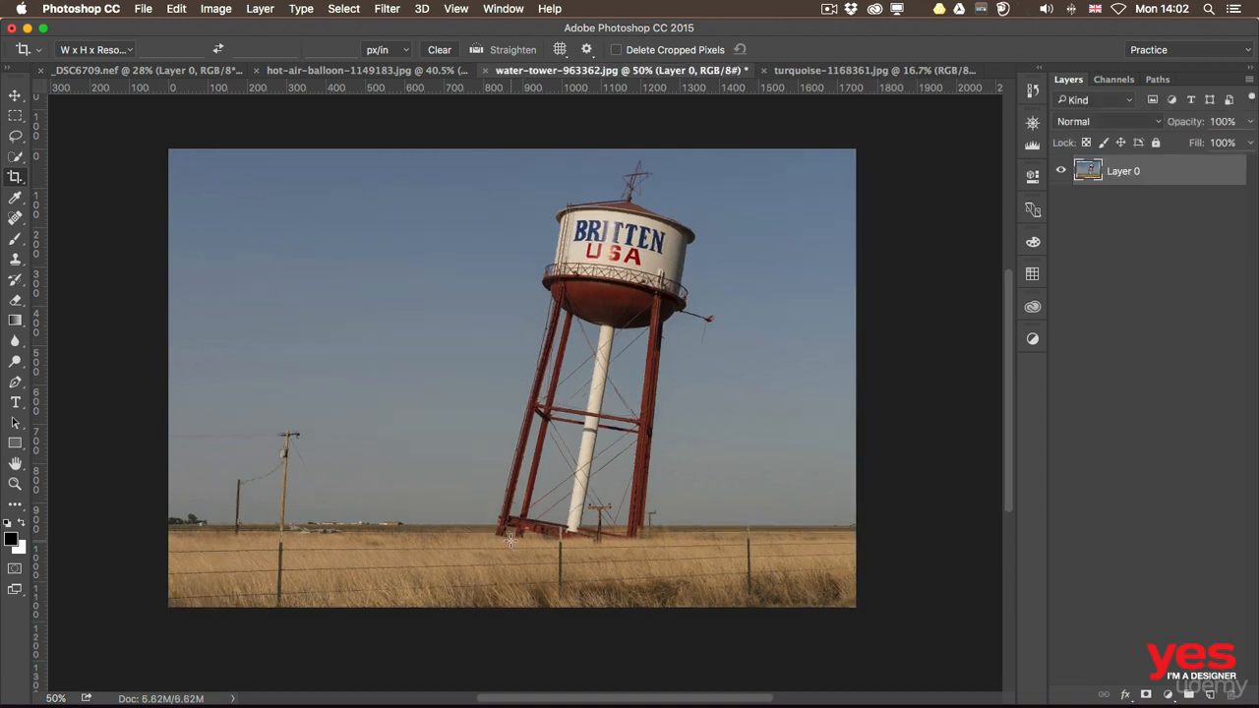
key("super+z")
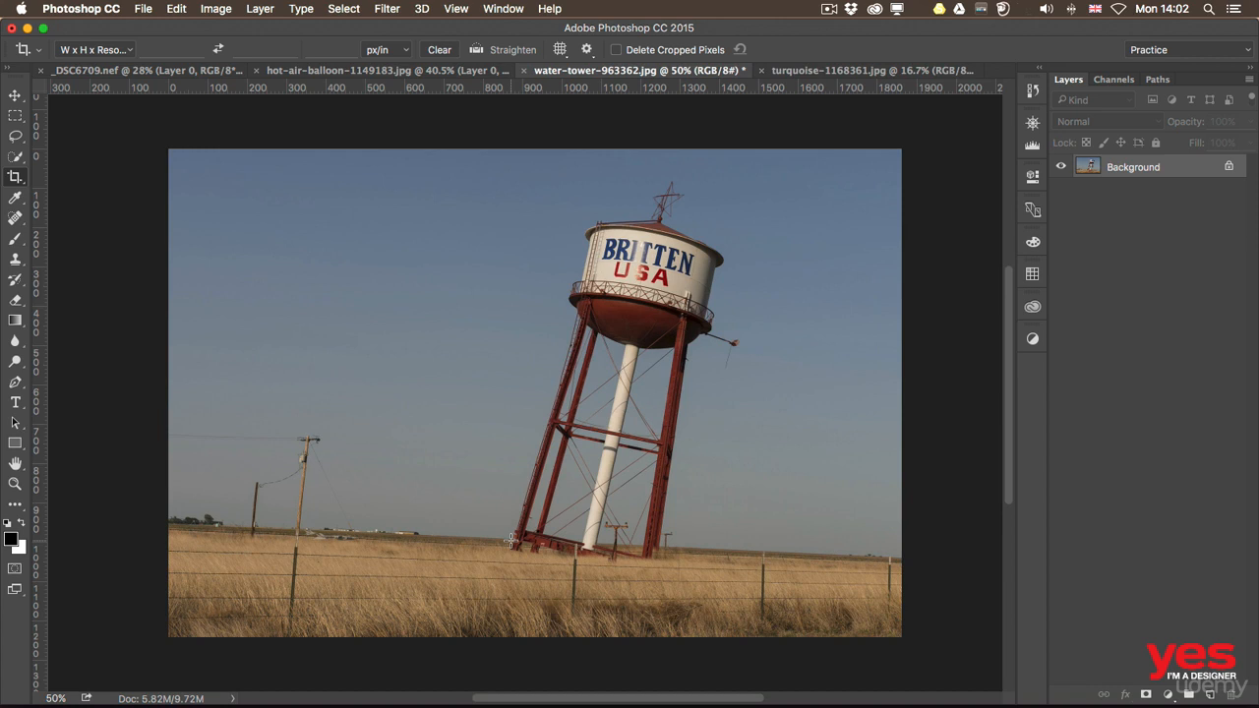
key("super+z")
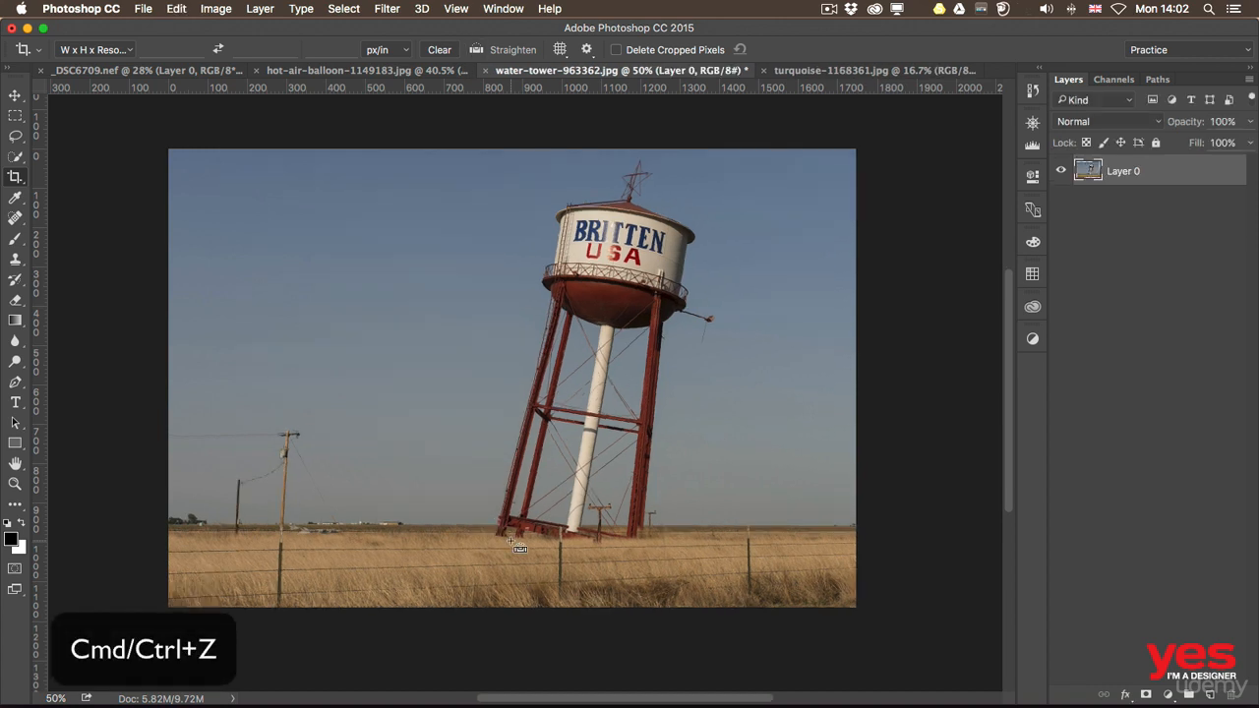
key("super+z")
key("super+z")
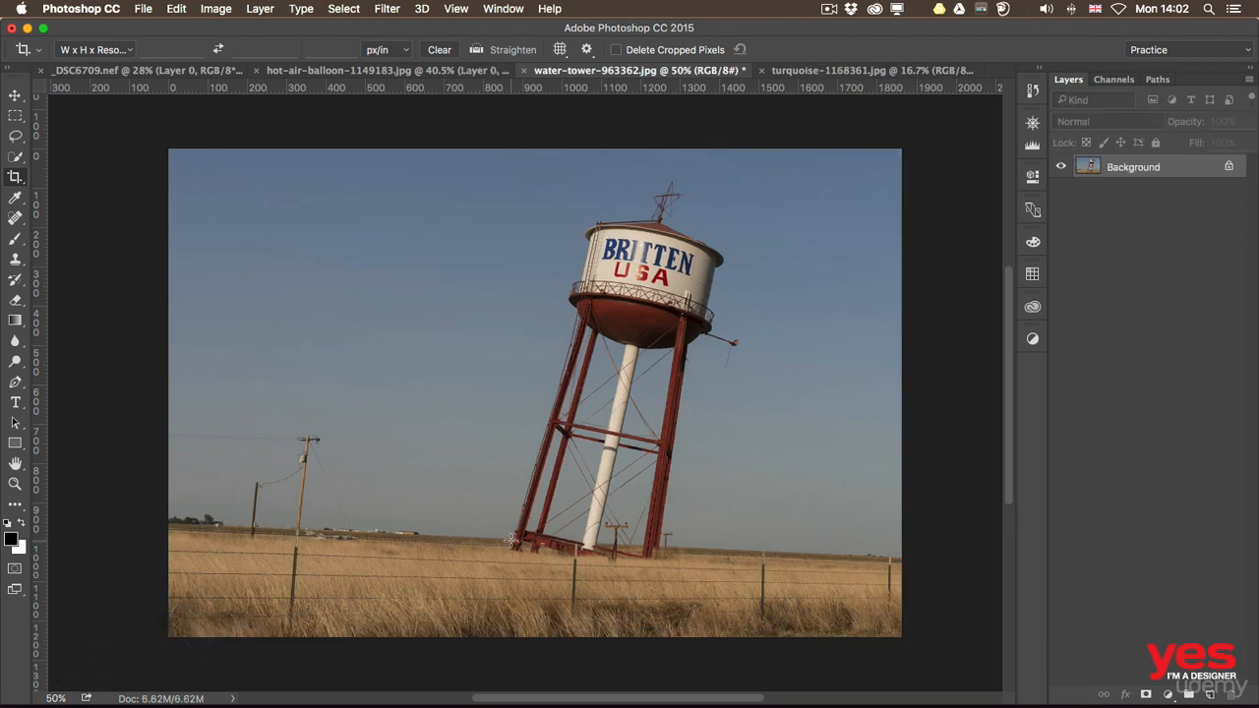
key("super+z")
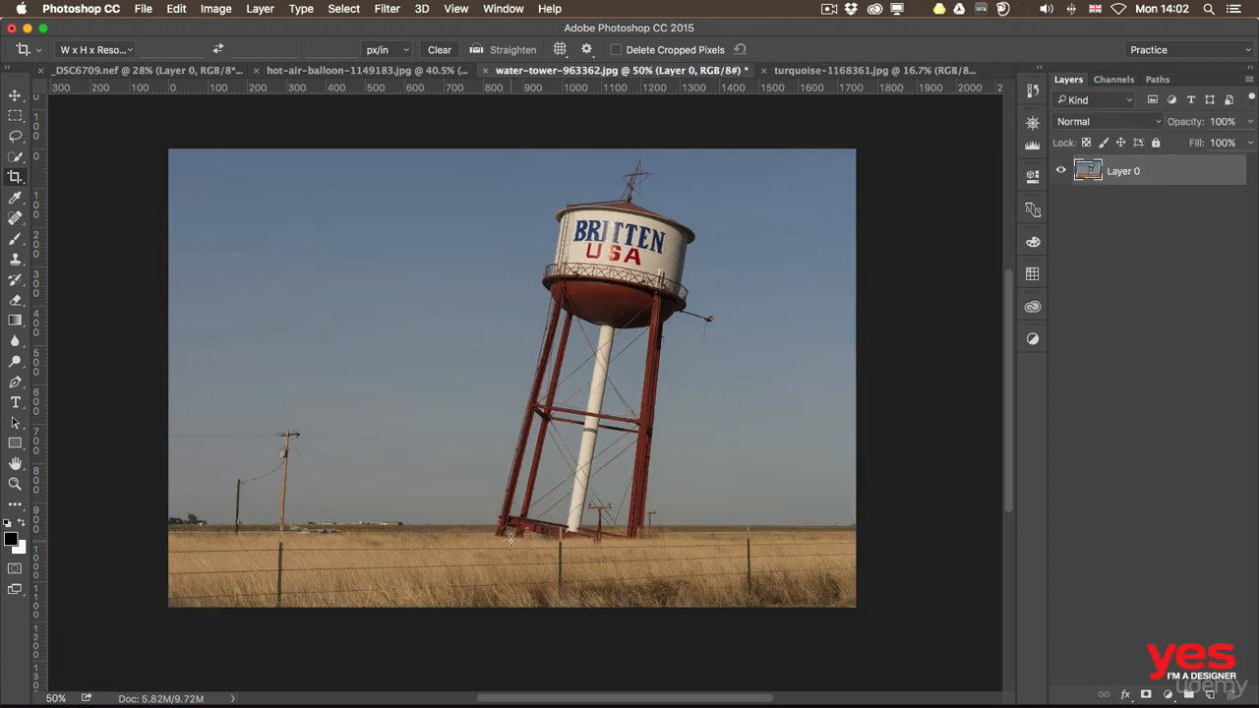
key("super+z")
key("super+z")
key("super+z")
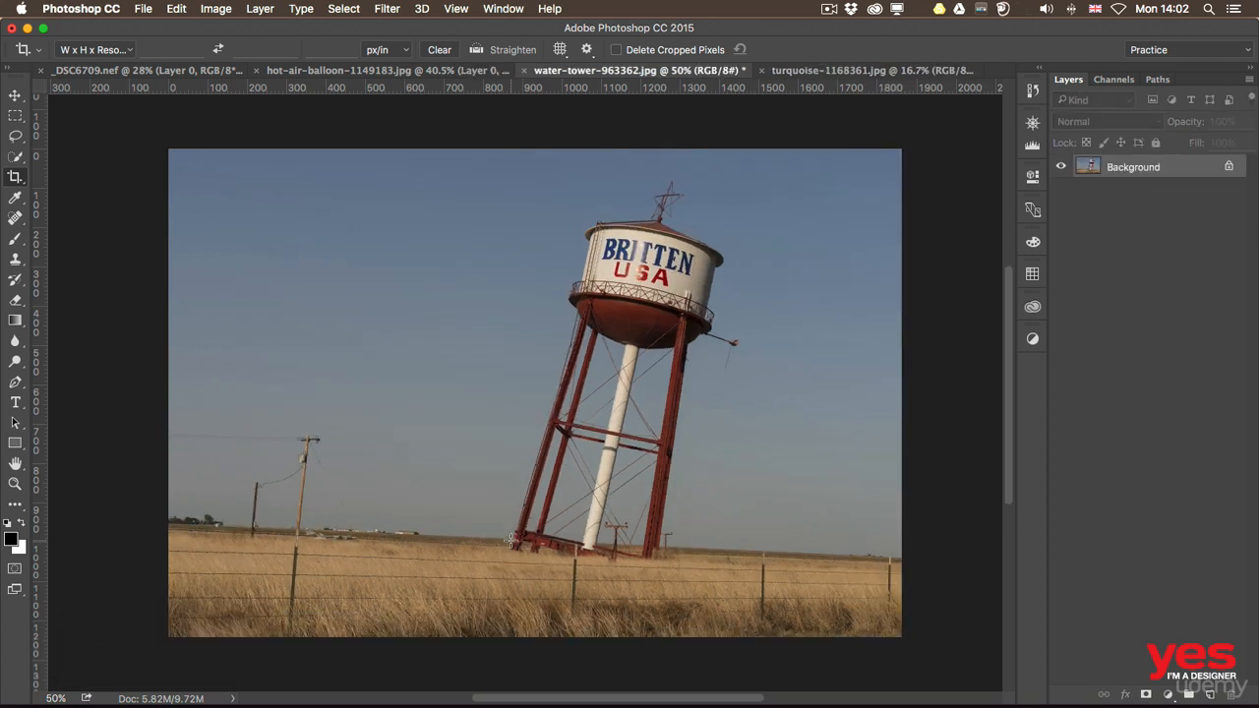
key("super+z")
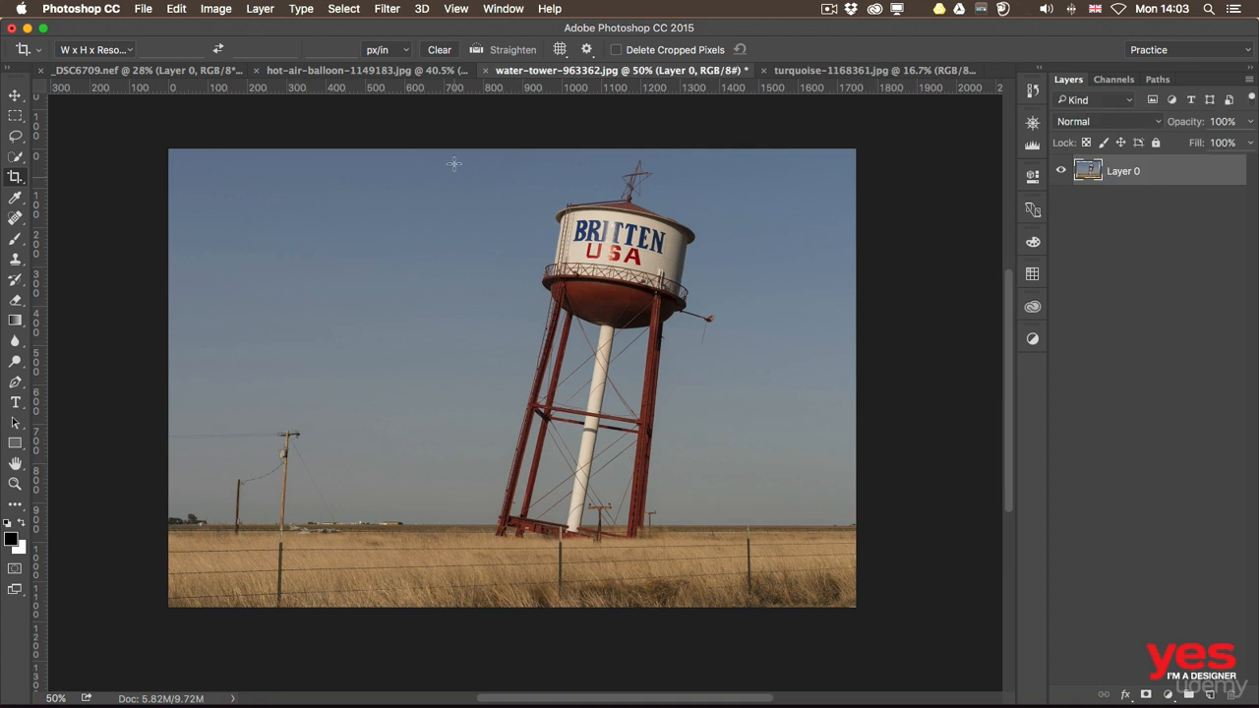
- Straighten the photo along the water tower's central pipe, extend the crop frame above and below the tower, and apply it
left_click(477, 49)
left_click_drag(571, 535, 611, 293)
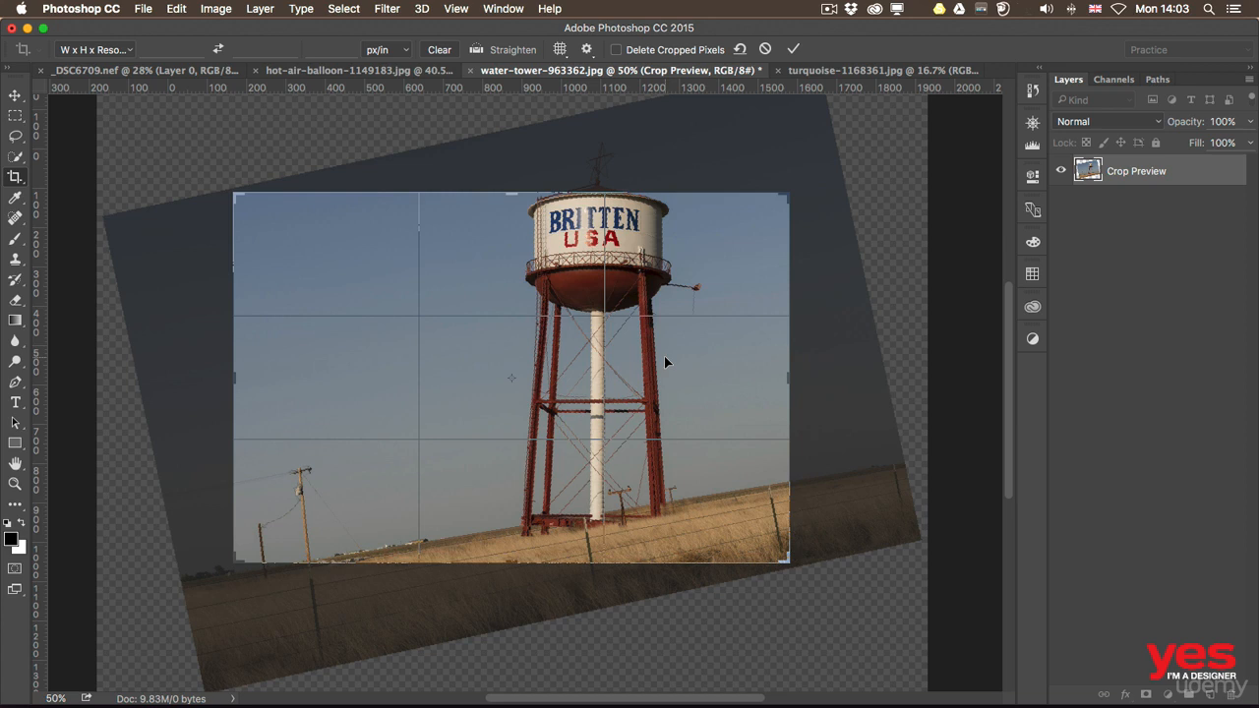
left_click_drag(511, 193, 509, 153)
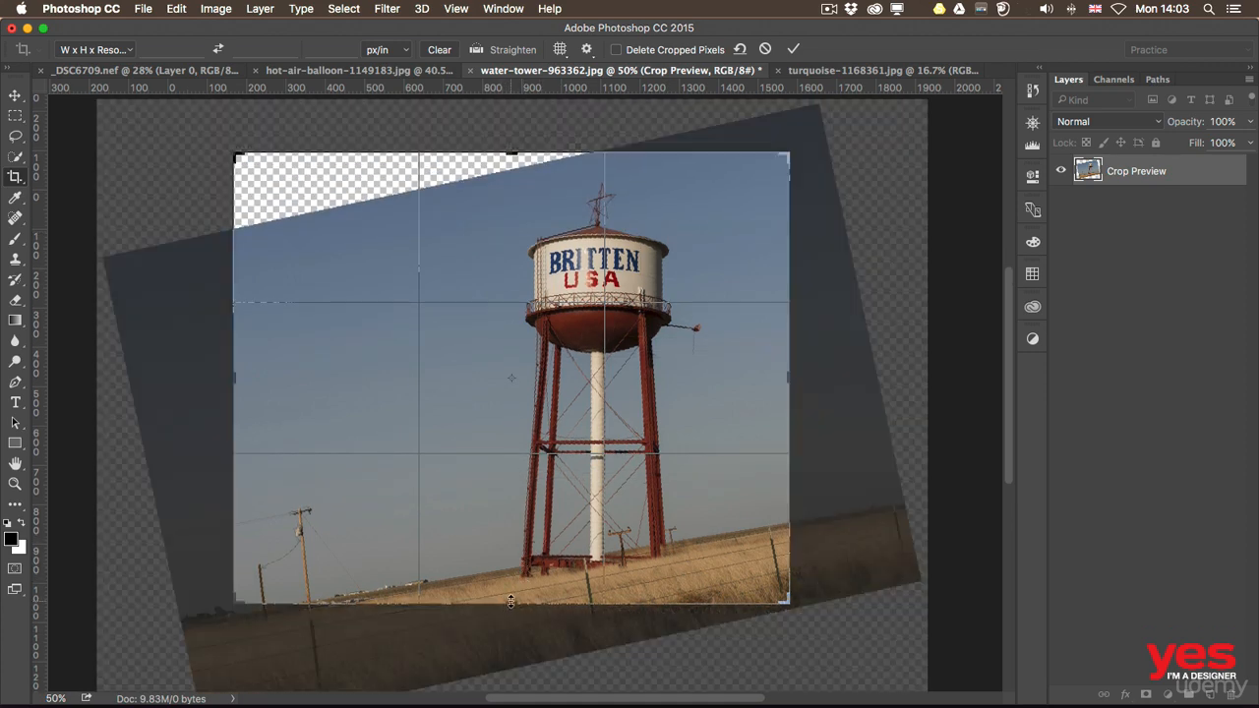
left_click_drag(511, 602, 514, 636)
key("Return")
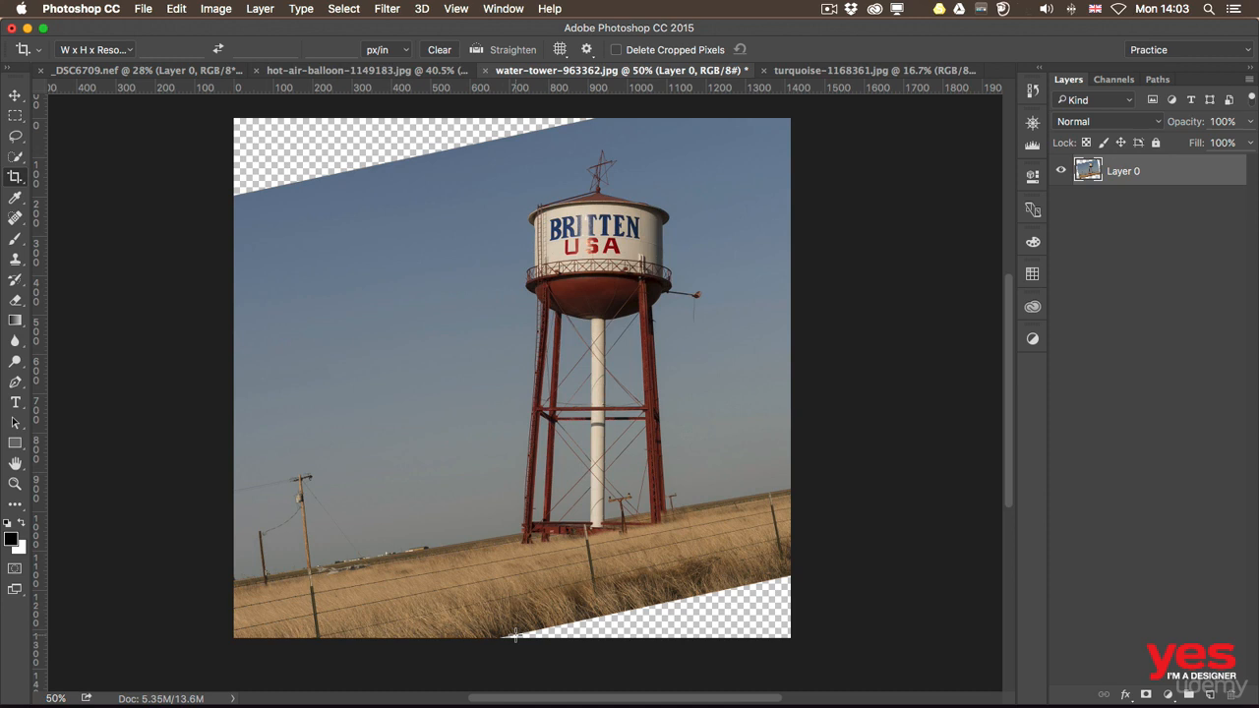
- Switch to turquoise-1168361.jpg and select the Perspective Crop tool
left_click(855, 70)
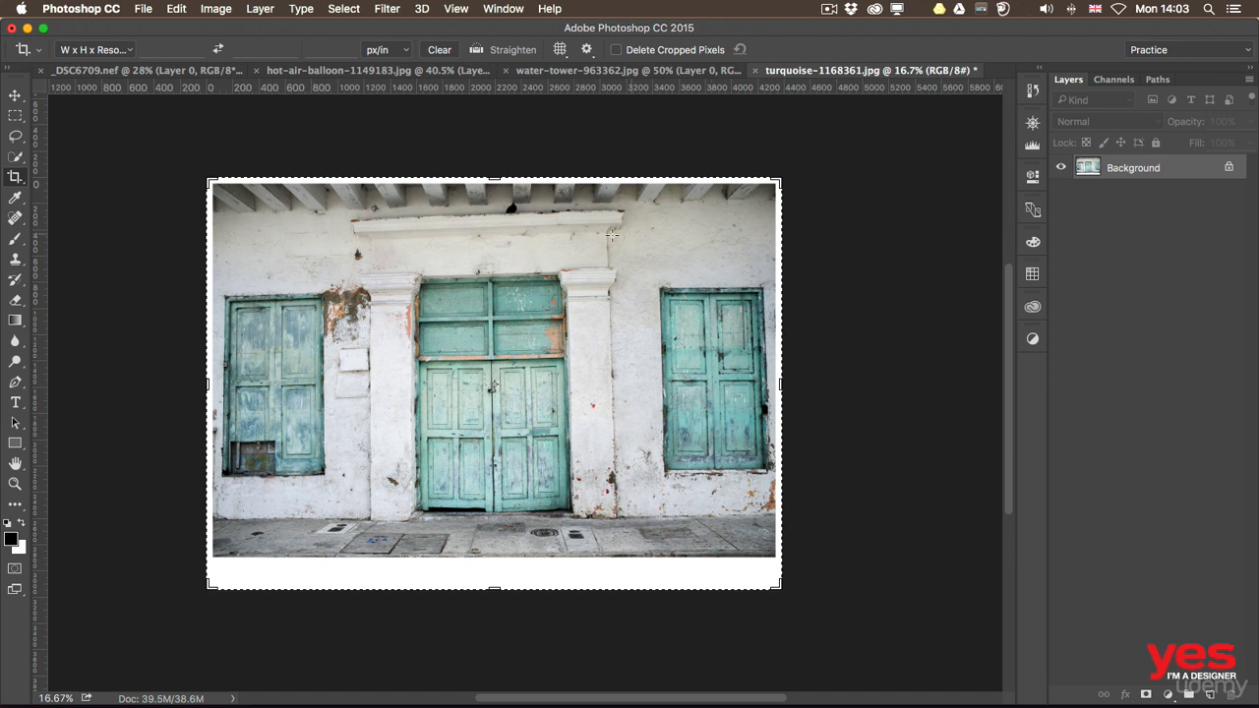
left_click(17, 181)
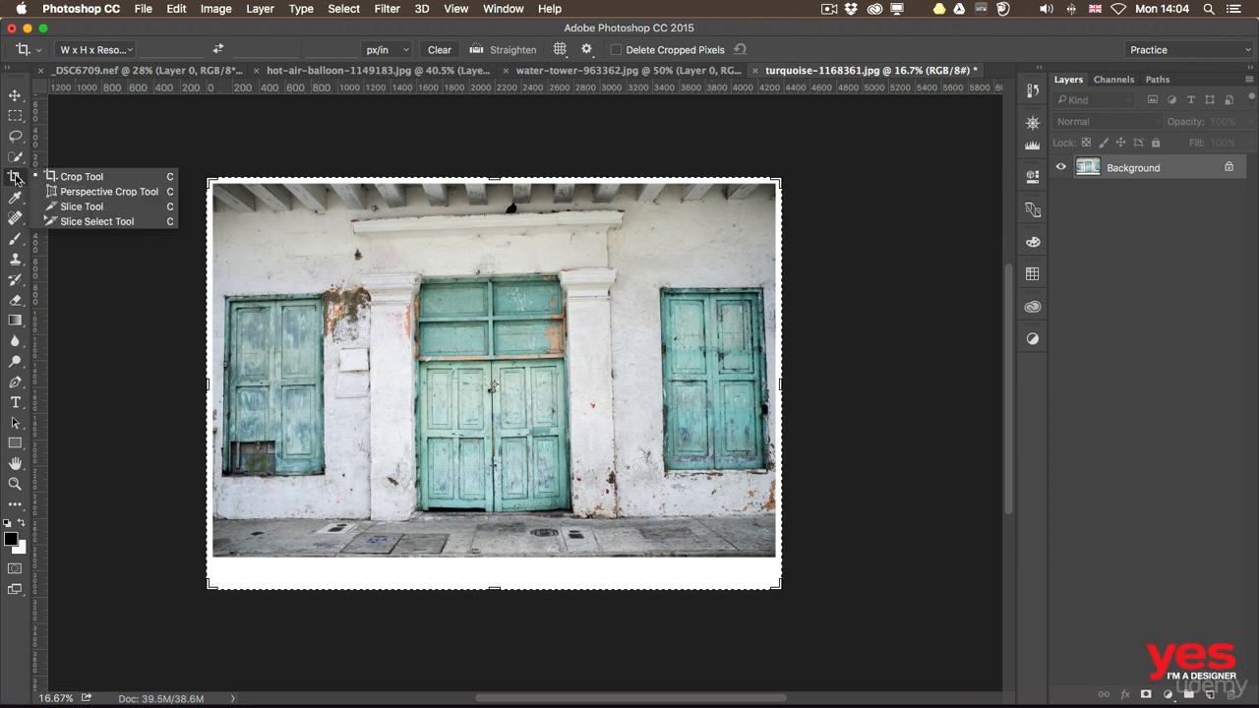
left_click(86, 191)
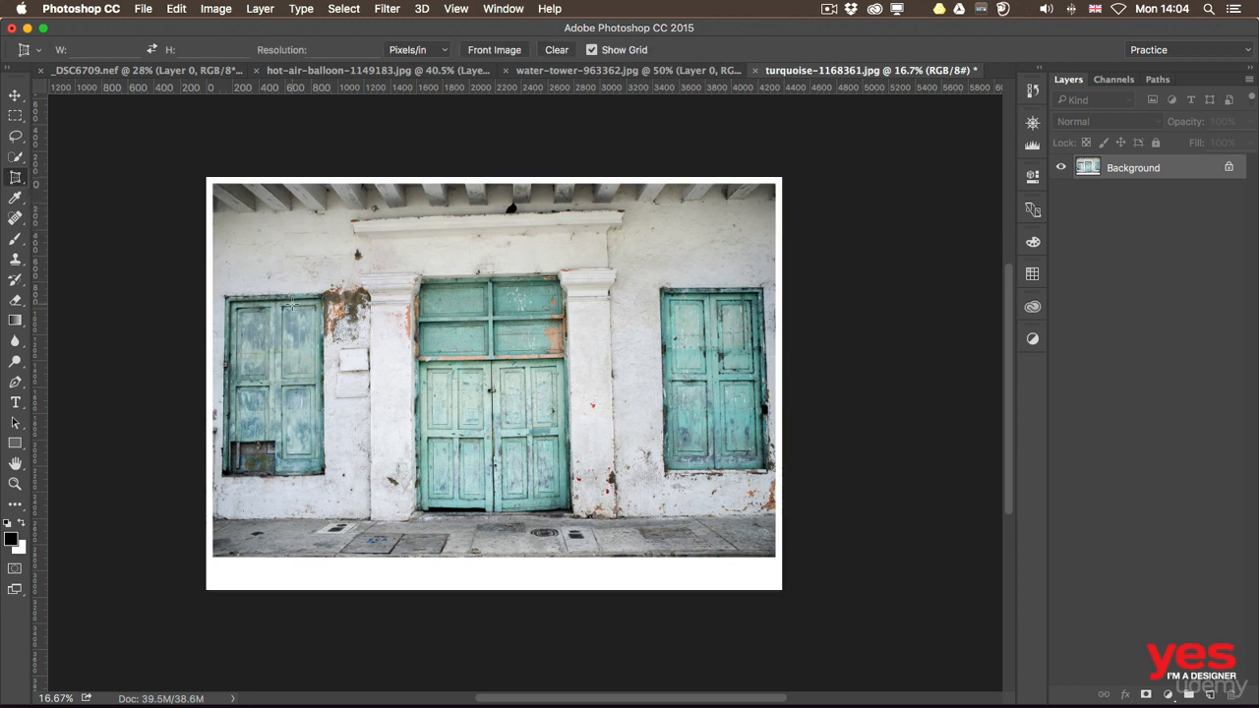
key("super+equal")
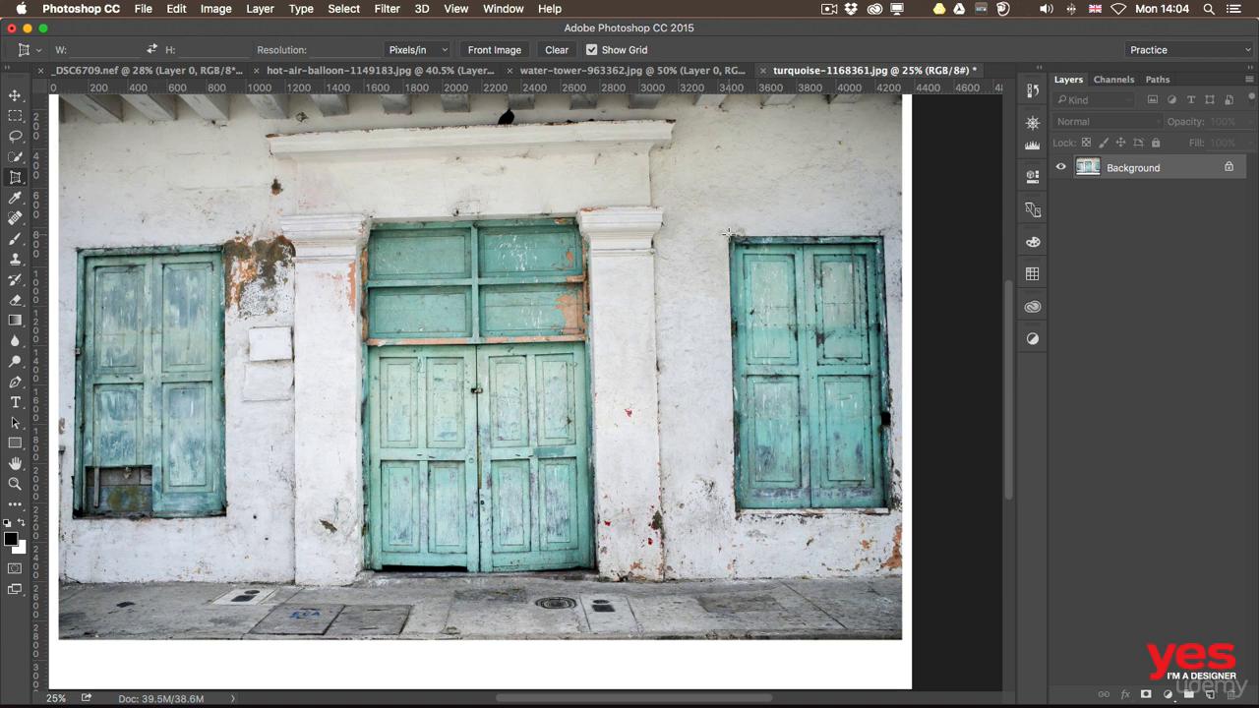
- Try framing the right-hand turquoise window with the regular Crop tool and cancel the crop
right_click(15, 177)
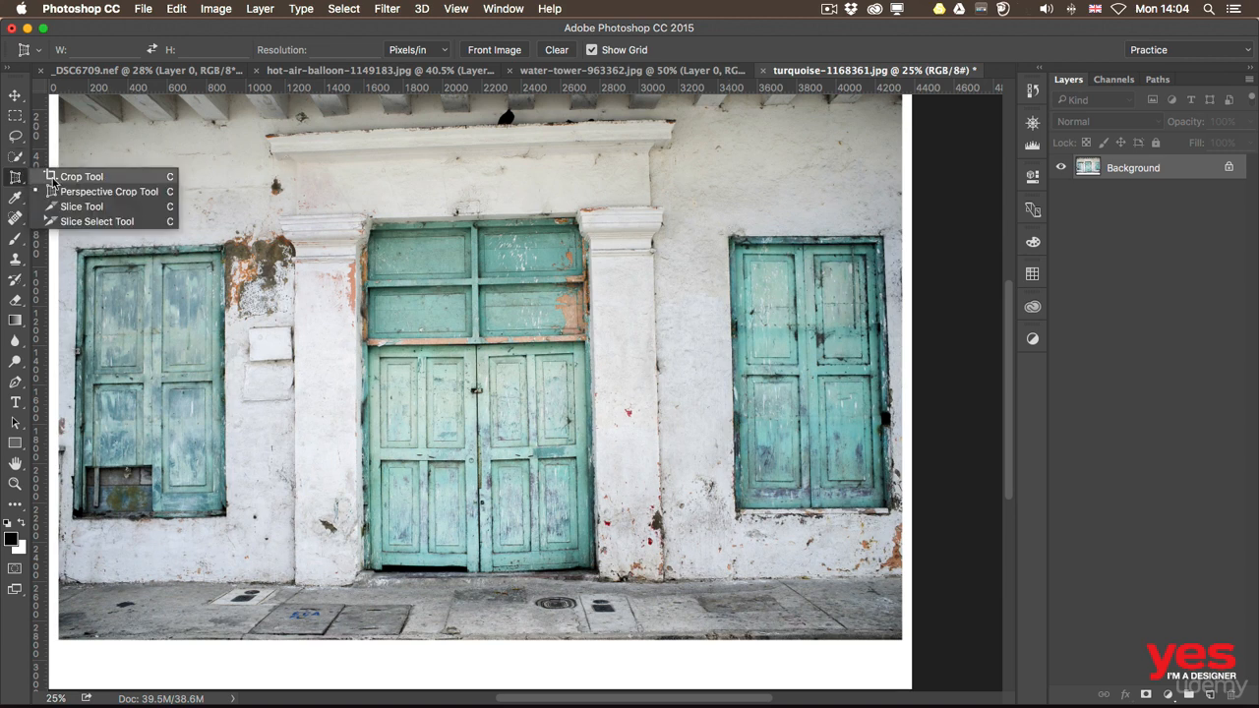
left_click(54, 181)
left_click_drag(729, 241, 891, 520)
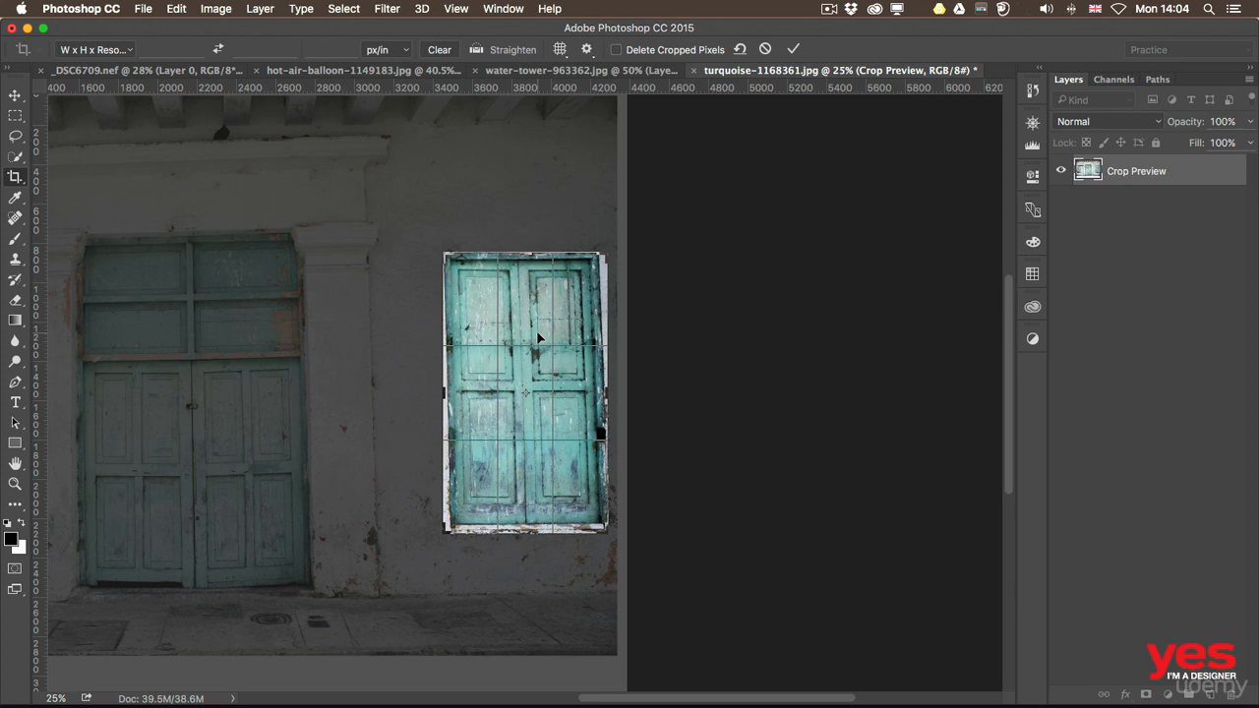
left_click(14, 176)
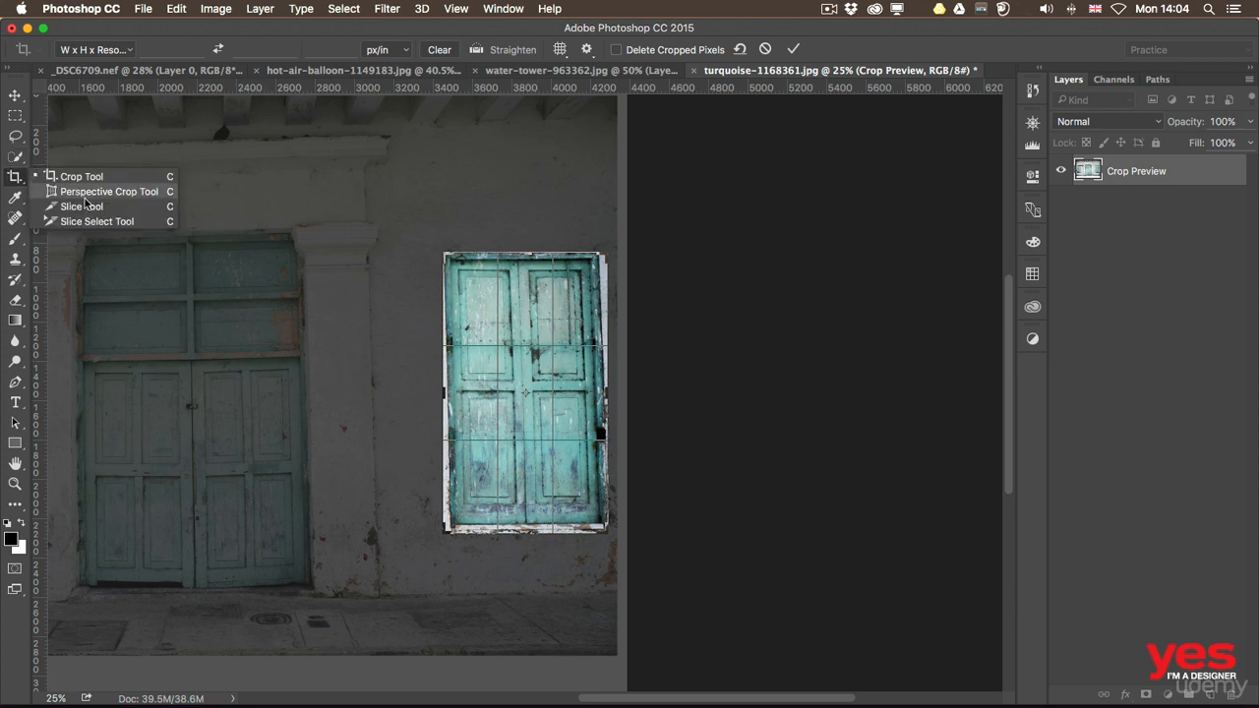
left_click(85, 195)
key("Escape")
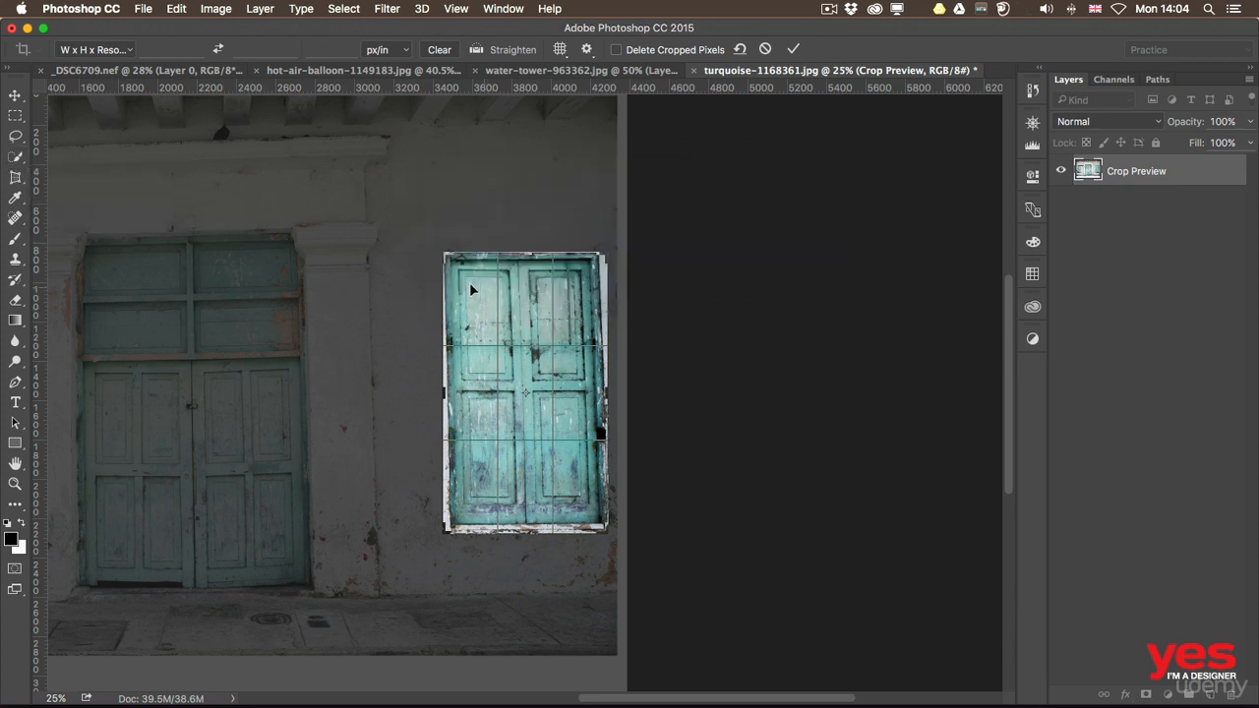
key("Escape")
- Crop the photo to the right-hand turquoise window with the Perspective Crop tool, marking the four corners of its frame
left_click(15, 176)
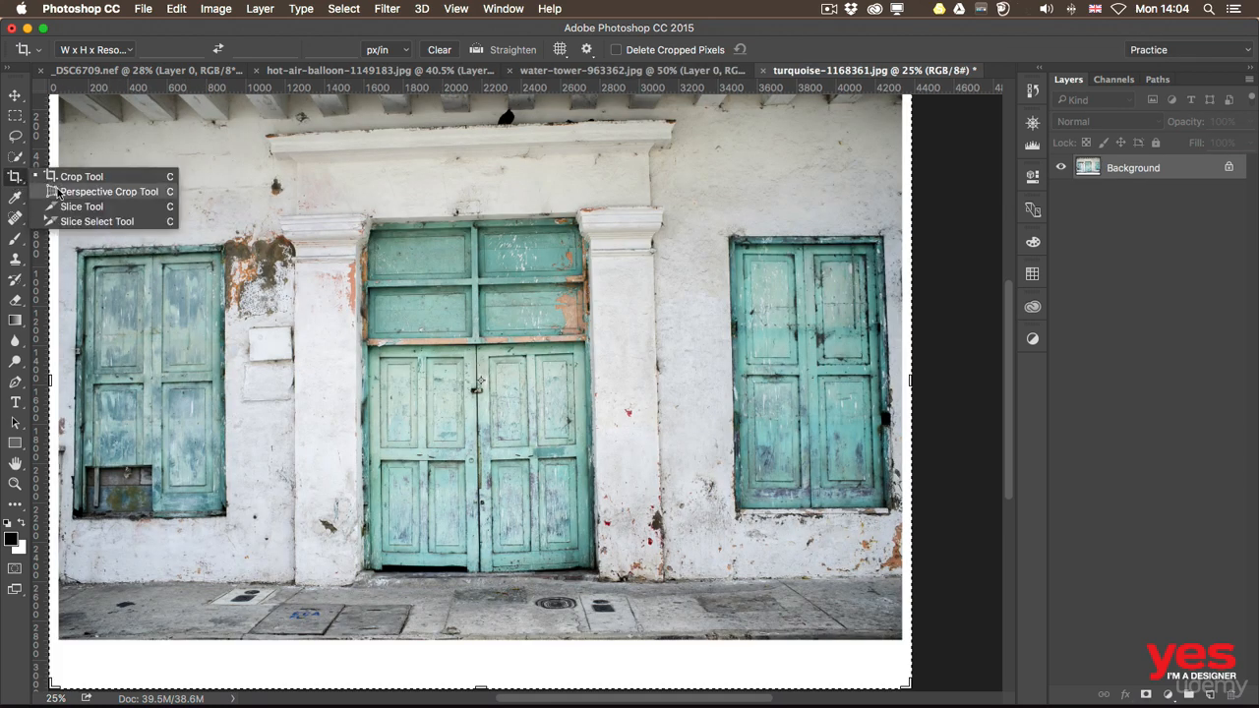
left_click(59, 191)
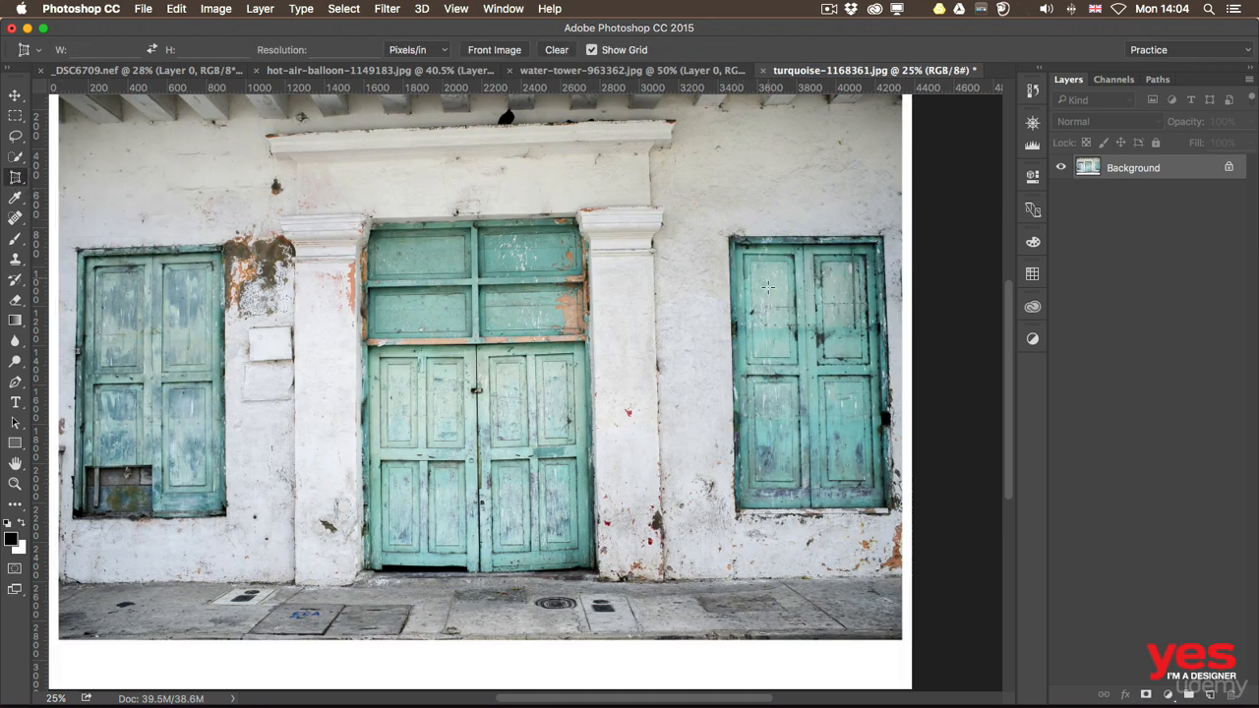
key("z")
left_click_drag(767, 286, 816, 295)
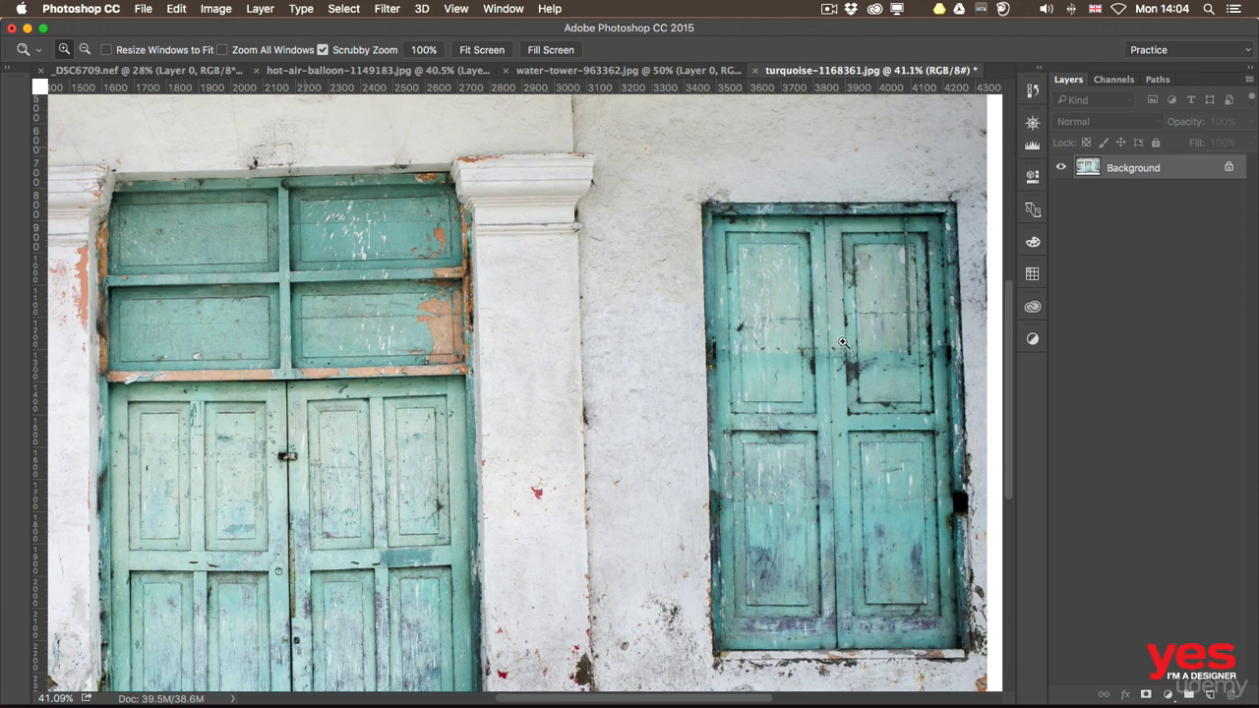
left_click_drag(843, 342, 666, 283)
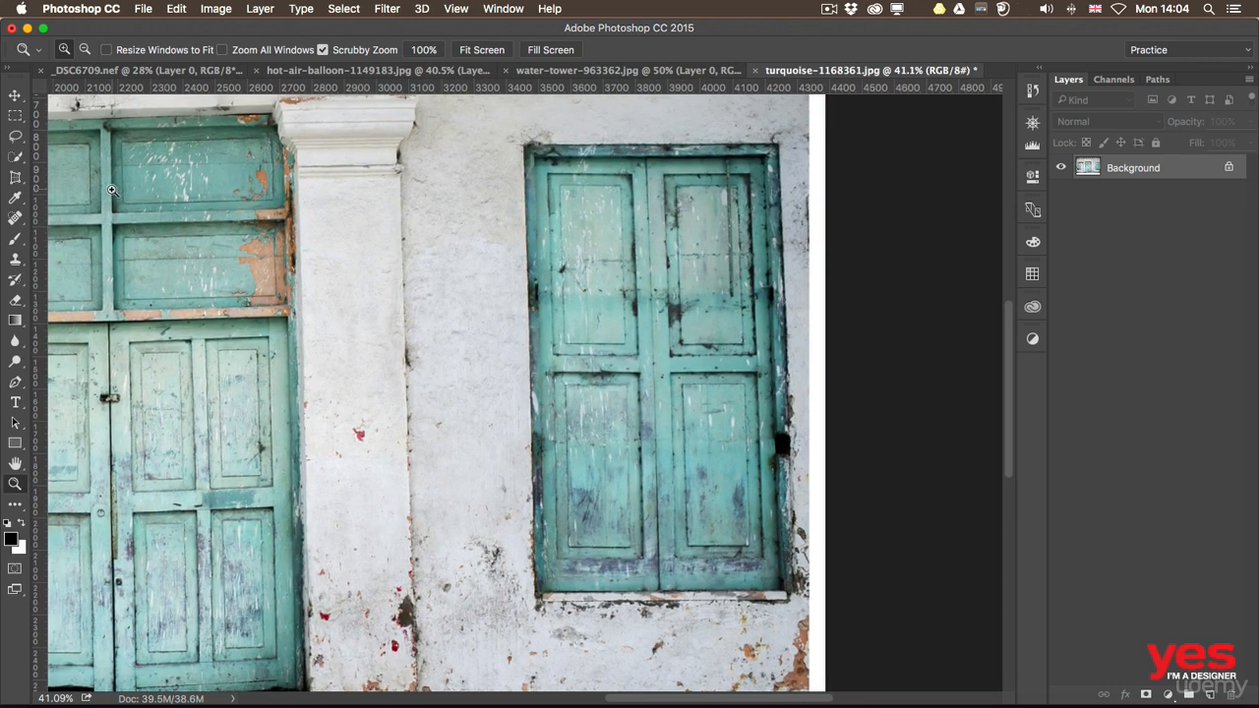
left_click(15, 177)
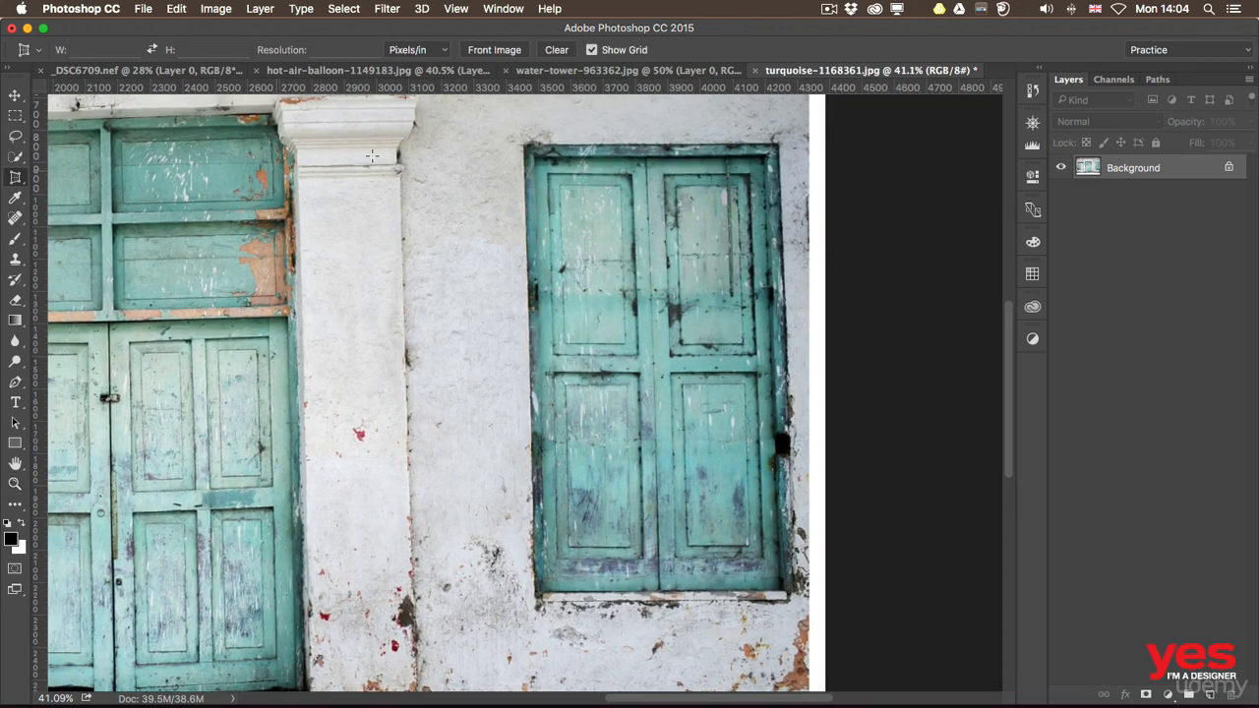
left_click(525, 143)
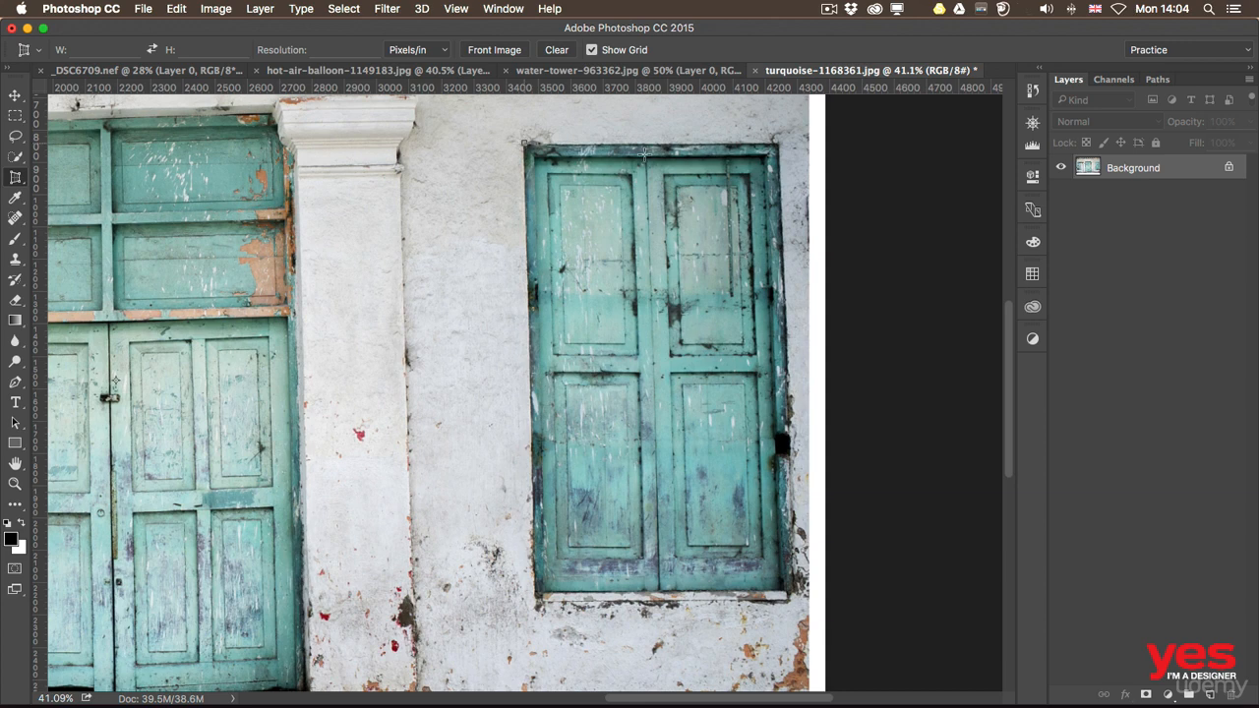
left_click(776, 143)
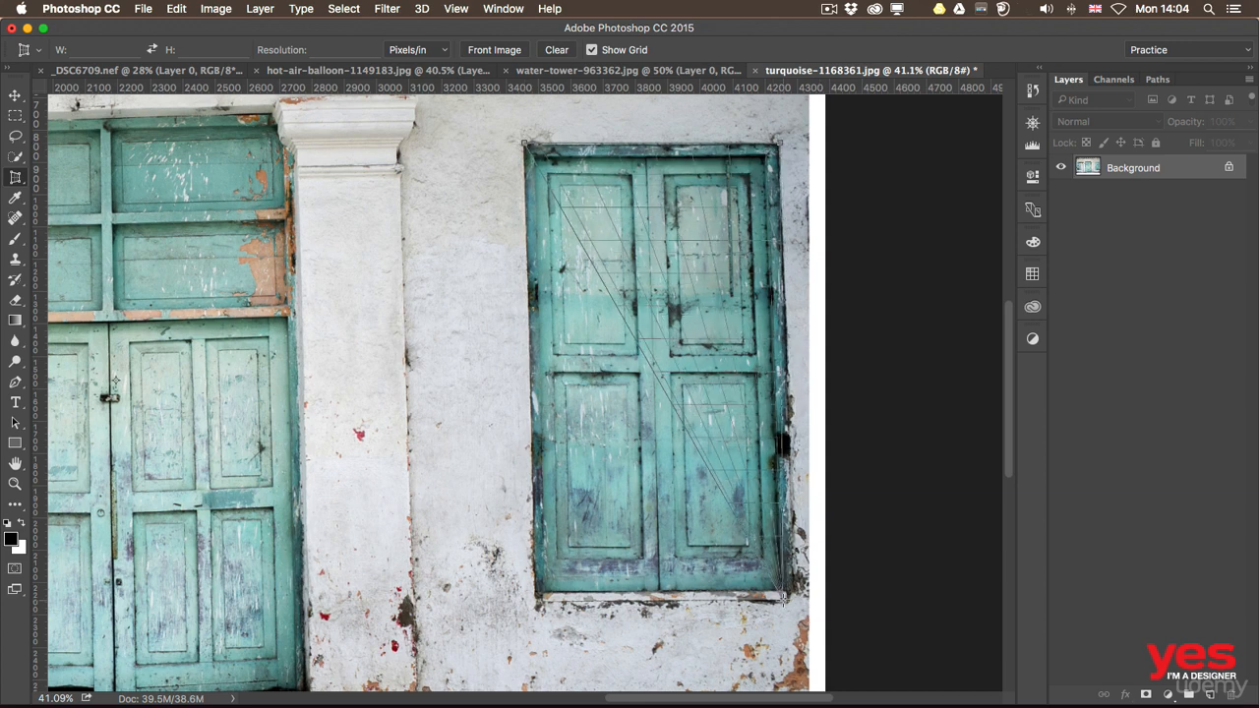
left_click(791, 597)
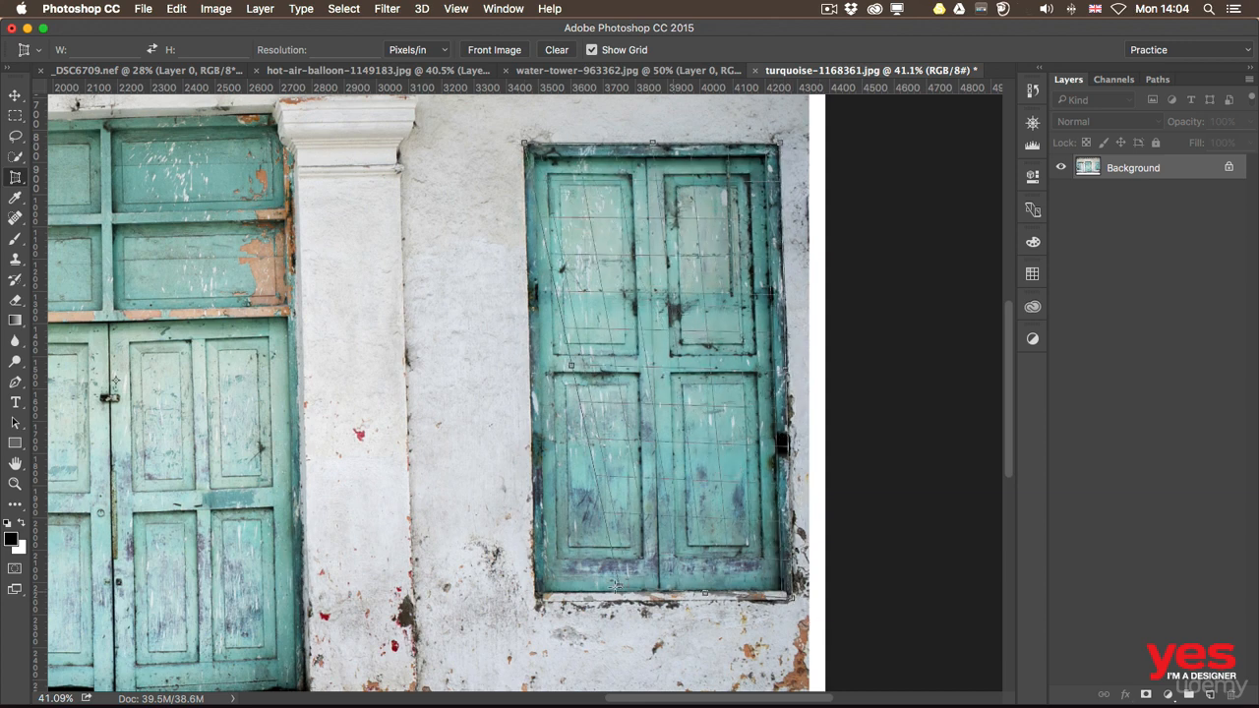
left_click(537, 600)
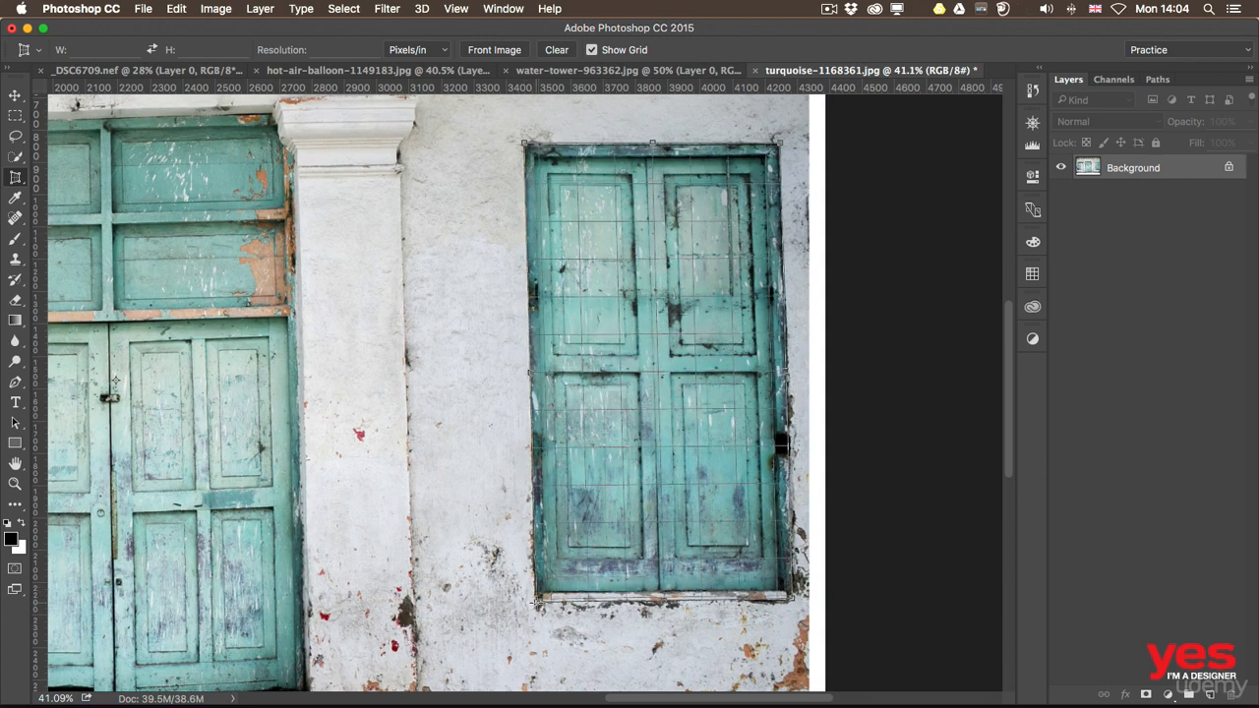
key("Return")
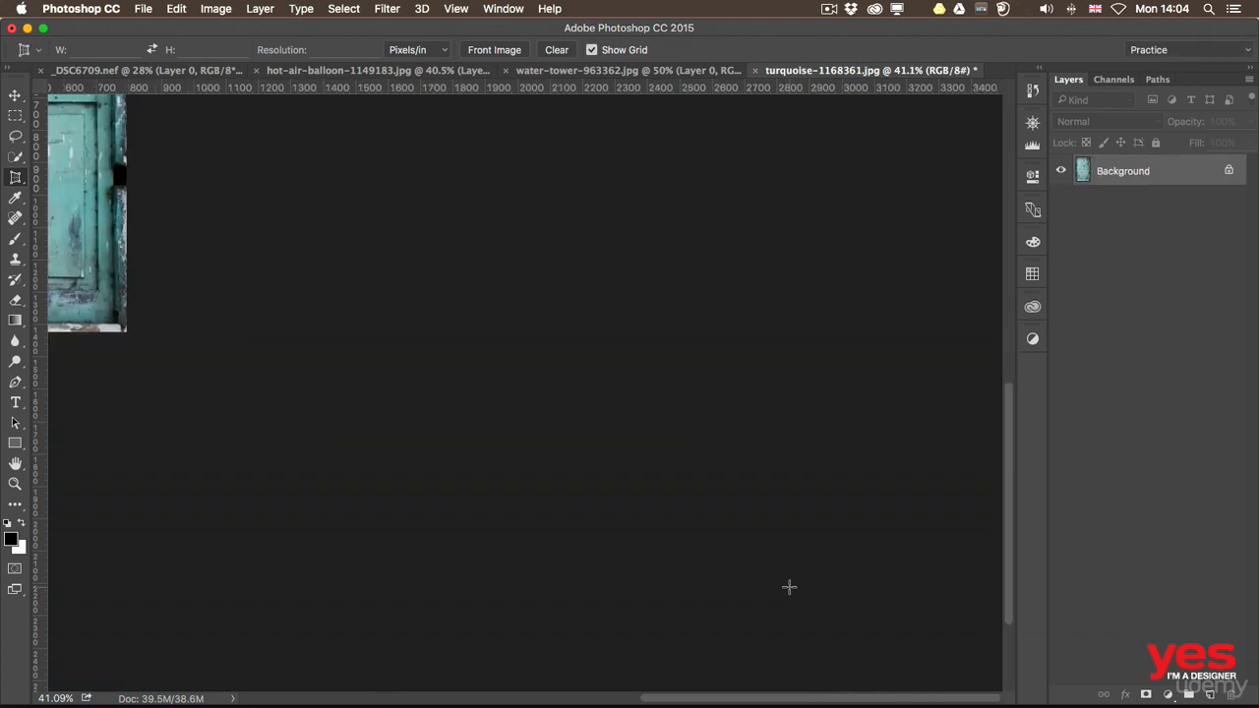
left_click_drag(295, 324, 672, 436)
key("super+minus")
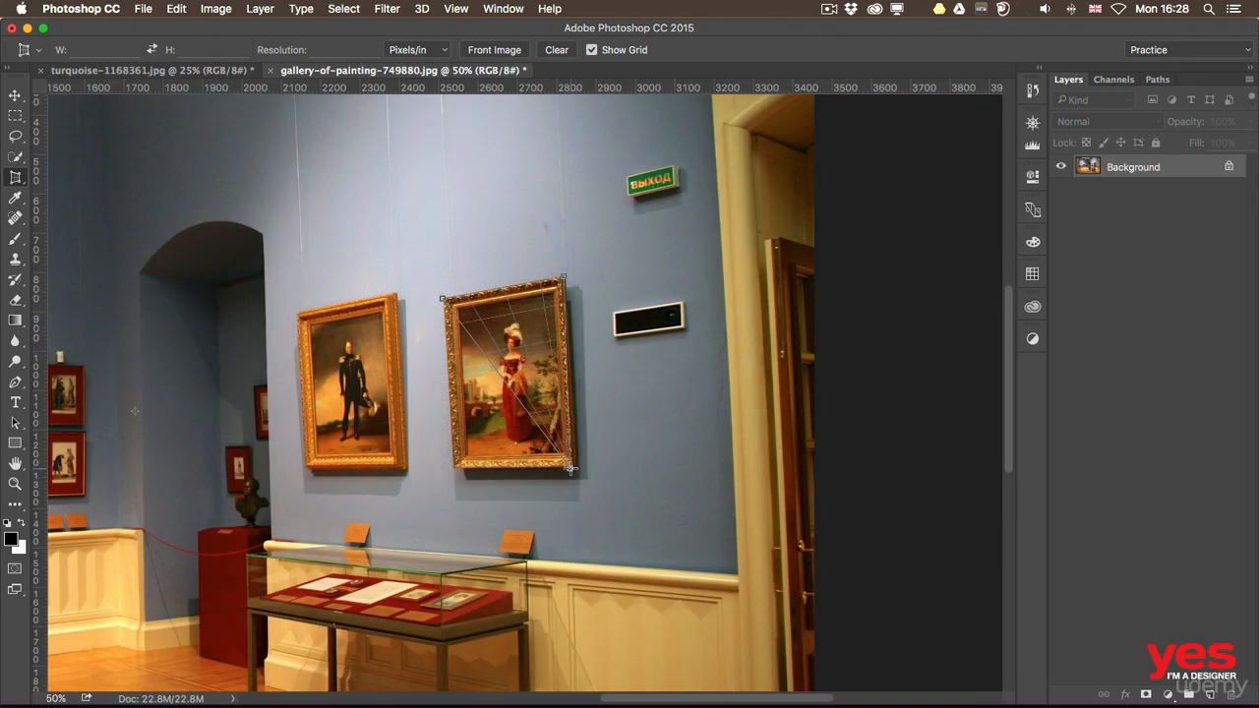
- In gallery-of-painting-749880.jpg, mark the lower corners of the red-dressed woman's gilded painting and apply the perspective crop
left_click(577, 468)
left_click(453, 471)
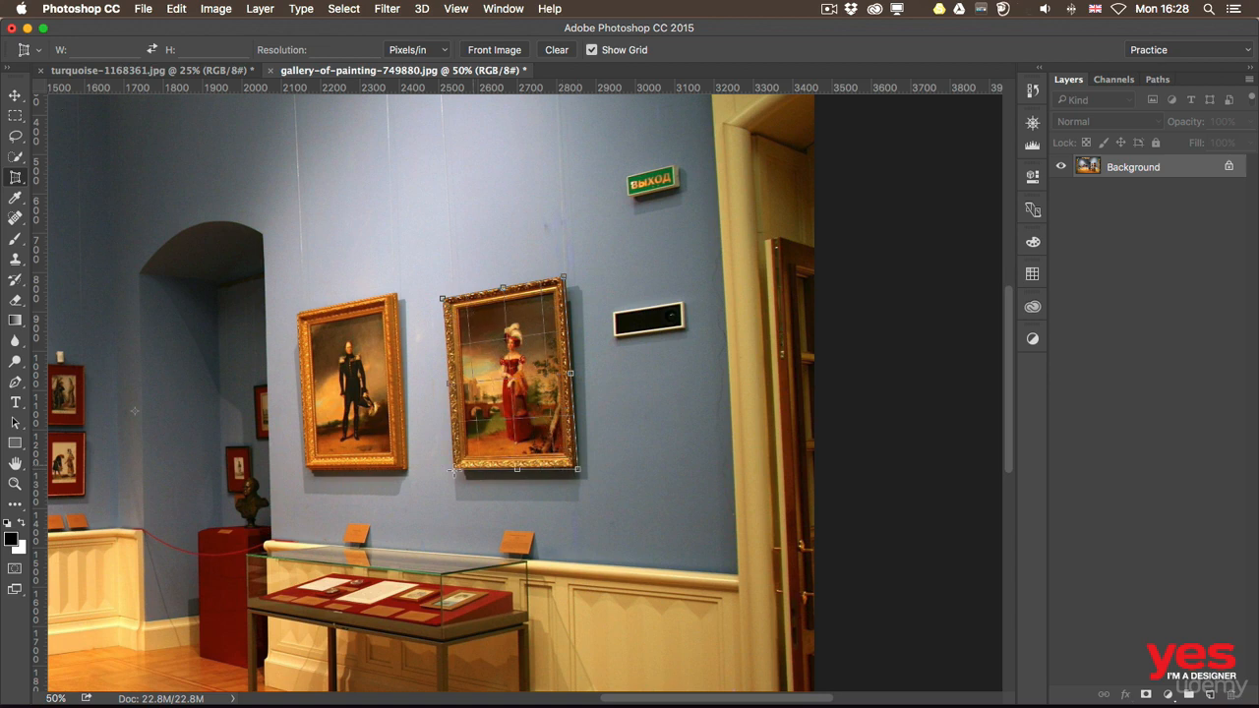
left_click(452, 471)
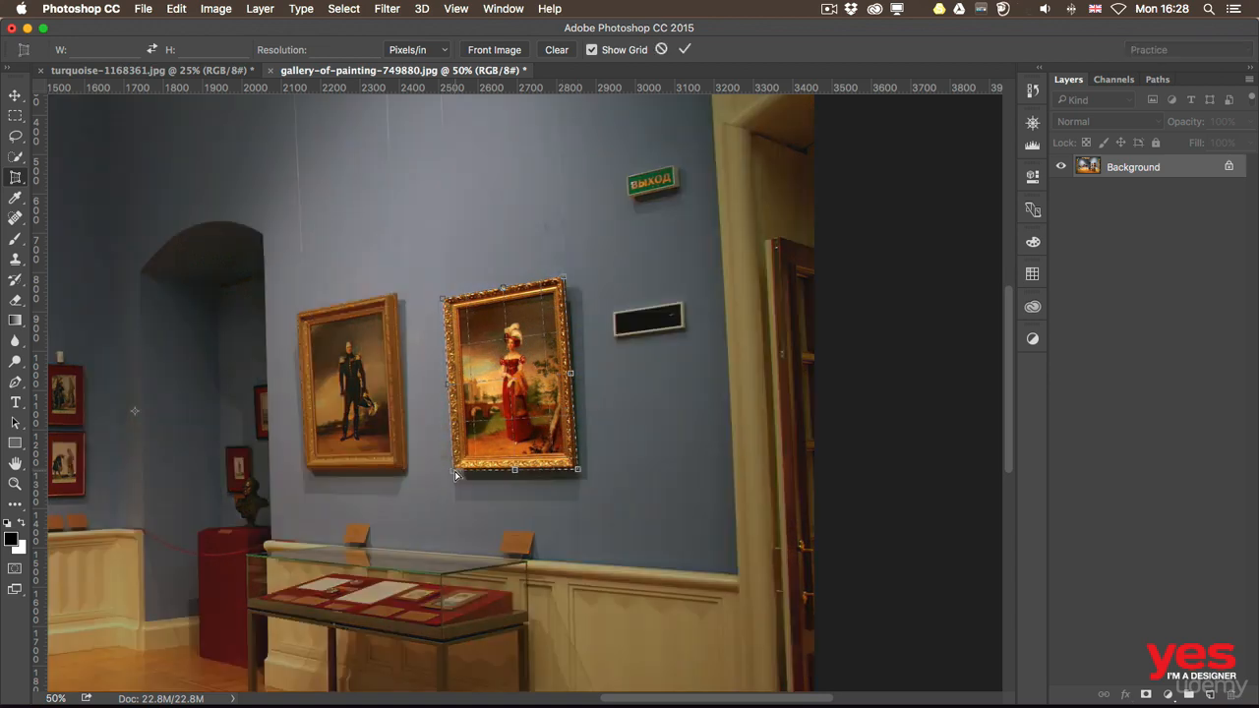
key("Return")
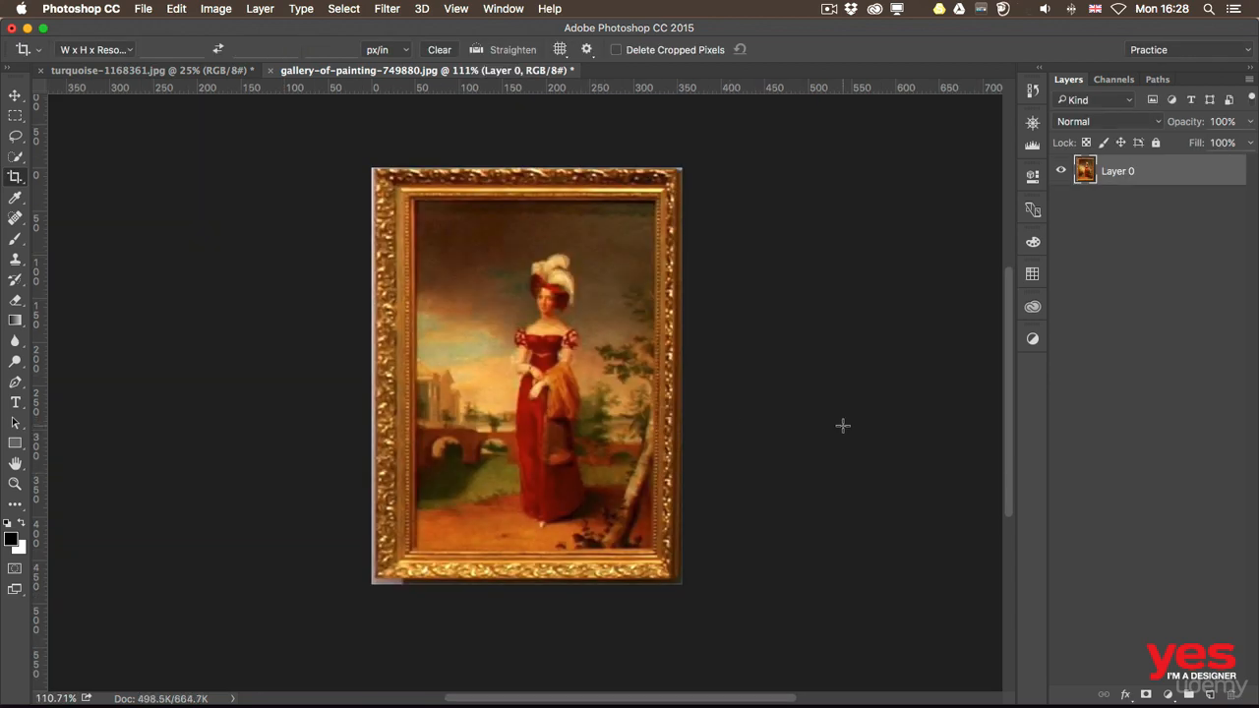